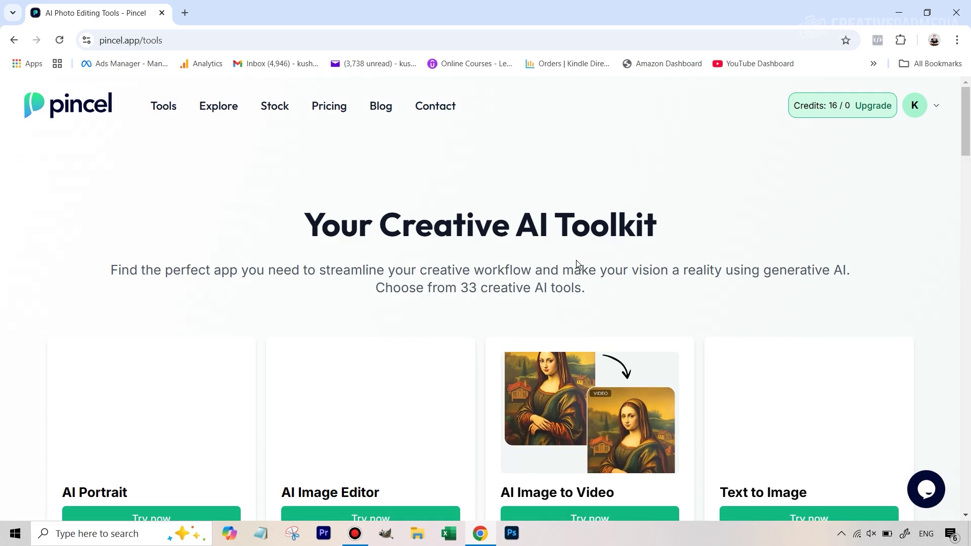
- Browse the AI toolkit and open the Clothes Swap tool
scroll(576, 262, "down", 12)
scroll(575, 262, "down", 10)
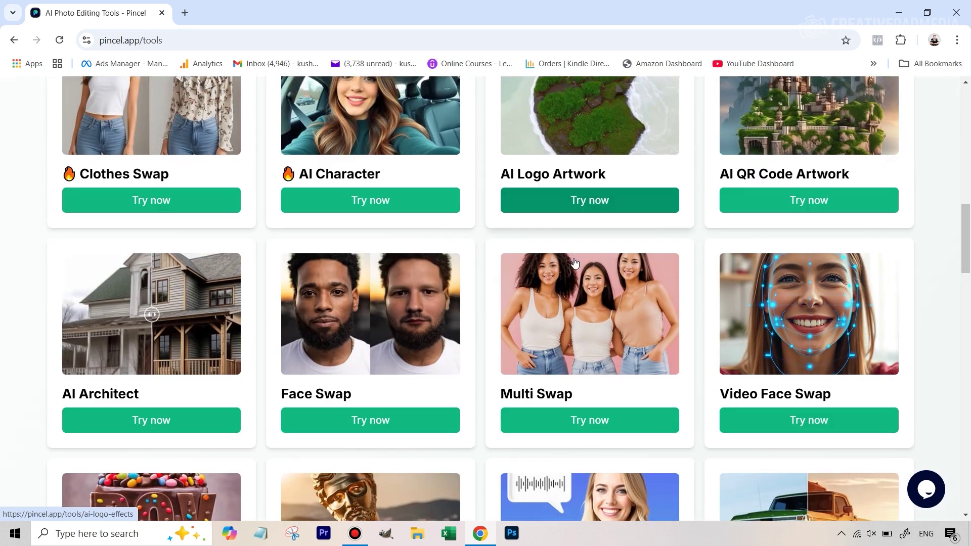
scroll(573, 261, "down", 7)
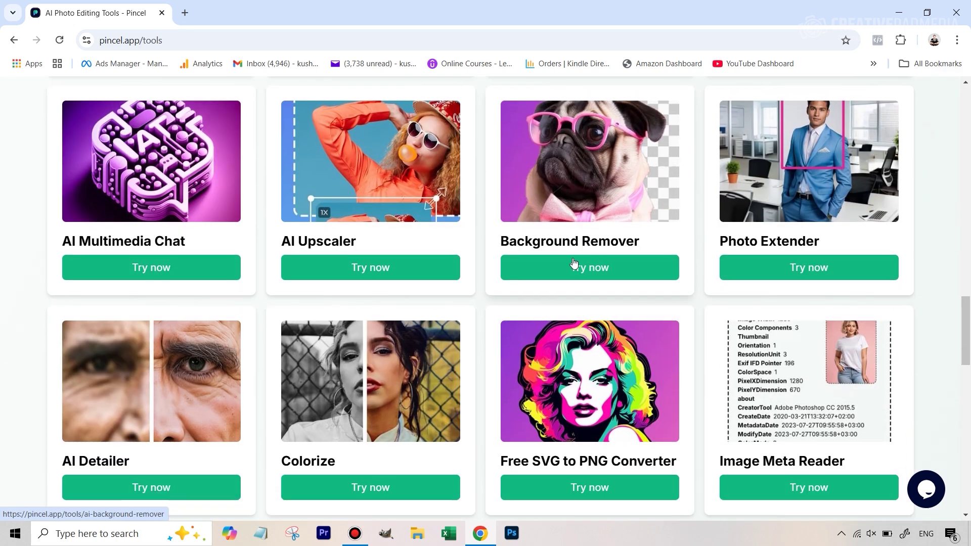
scroll(573, 262, "up", 17)
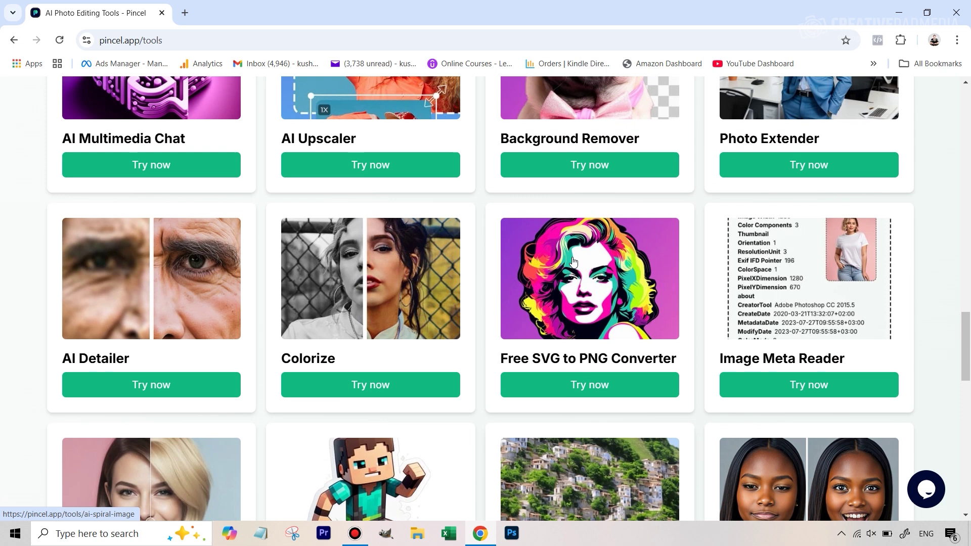
scroll(574, 262, "up", 2)
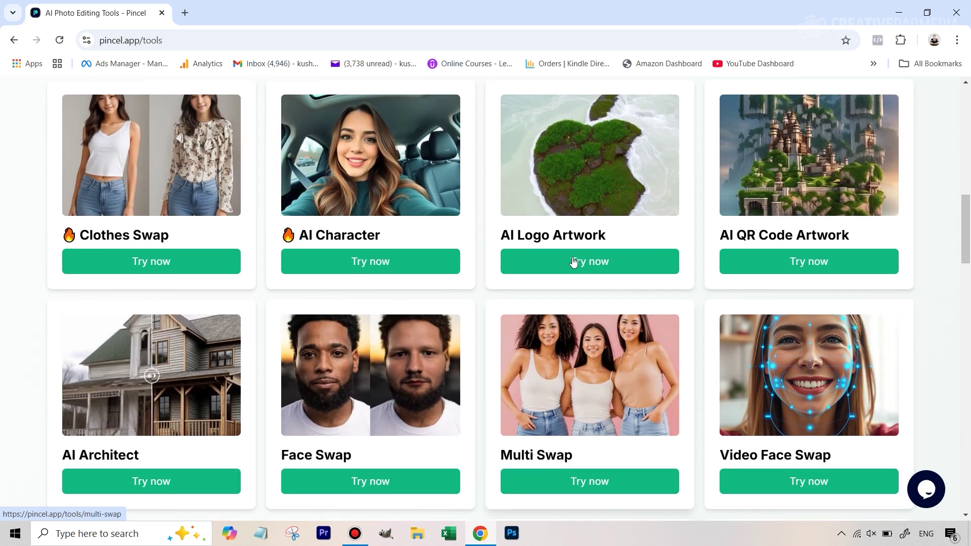
scroll(574, 262, "up", 3)
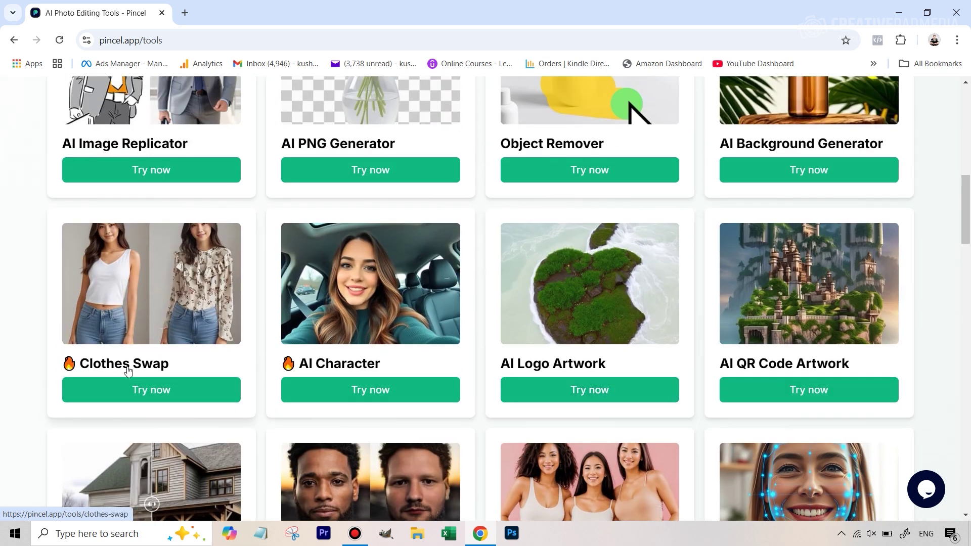
left_click(185, 388)
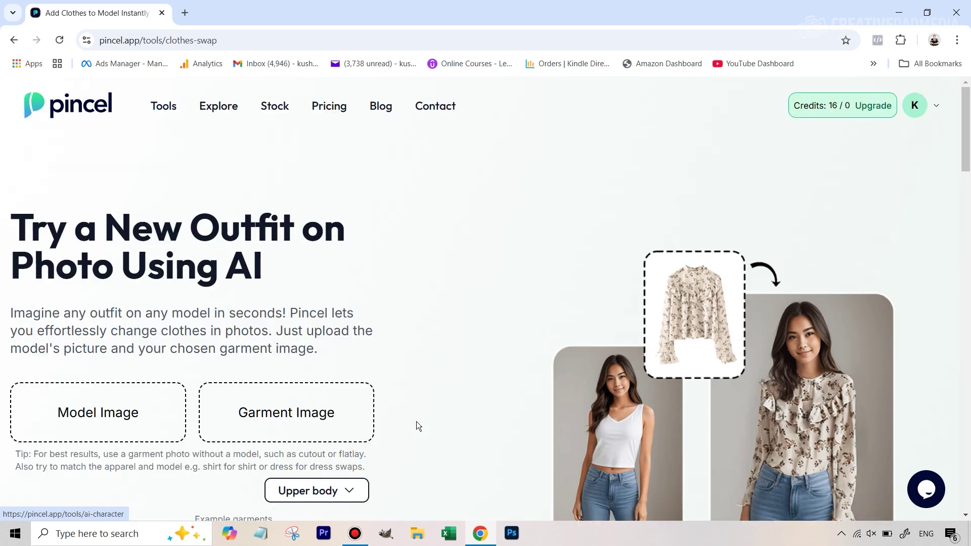
- Choose the example model in the white camisole and blue jeans as the model image
scroll(456, 331, "down", 2)
scroll(456, 332, "up", 1)
scroll(457, 331, "down", 1)
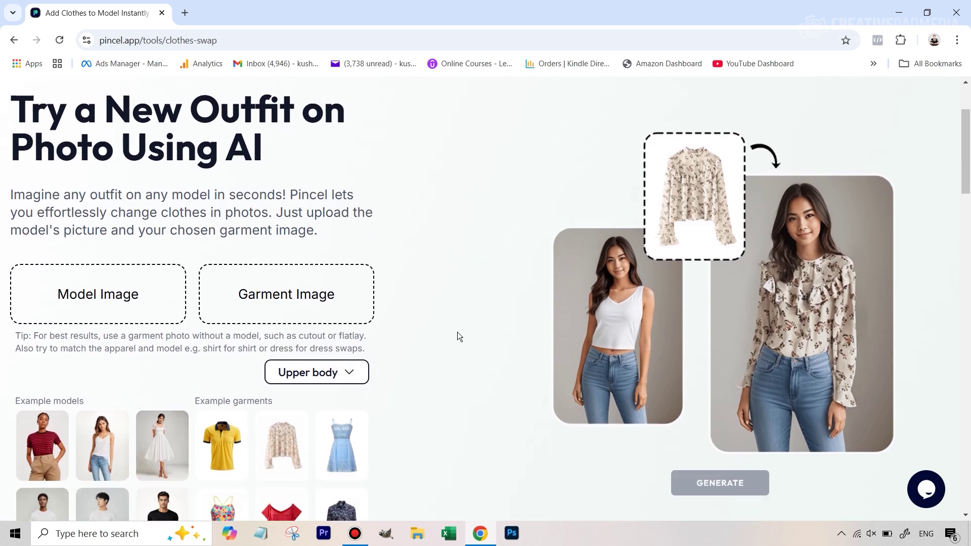
scroll(457, 331, "up", 3)
scroll(674, 275, "down", 1)
scroll(673, 275, "down", 4)
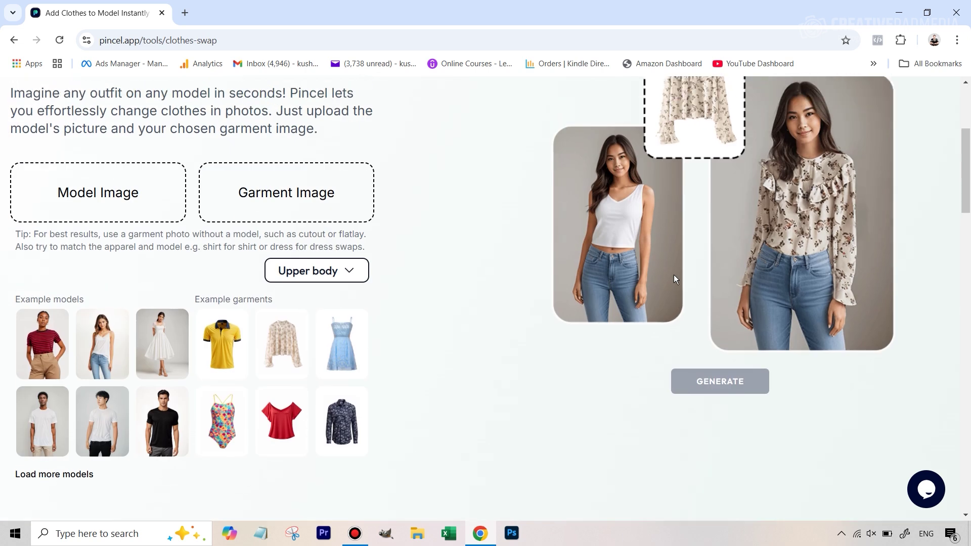
scroll(673, 274, "up", 2)
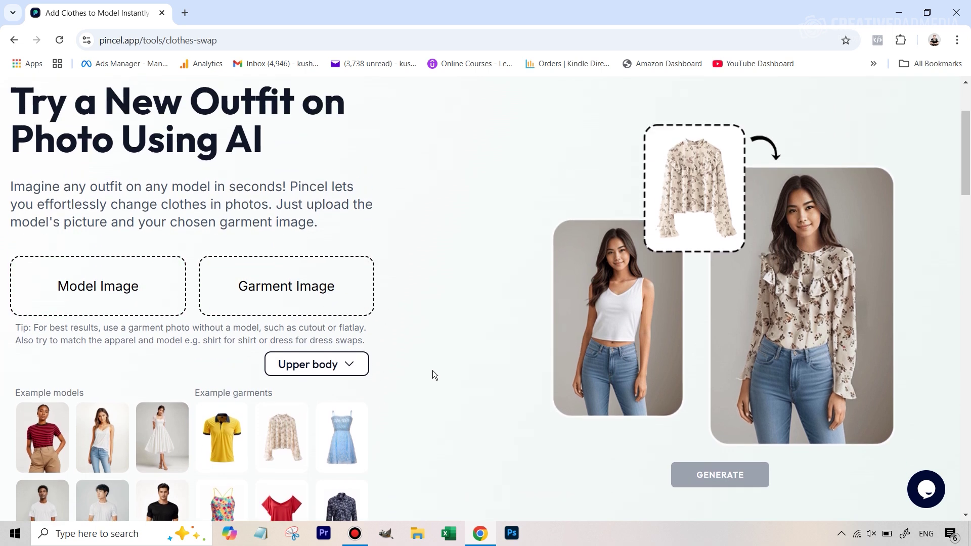
scroll(433, 374, "down", 1)
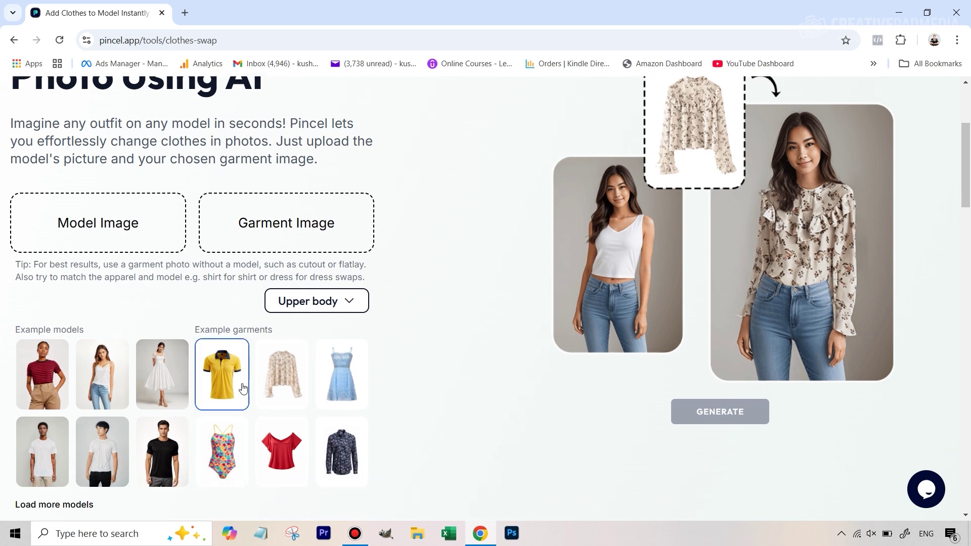
left_click(107, 379)
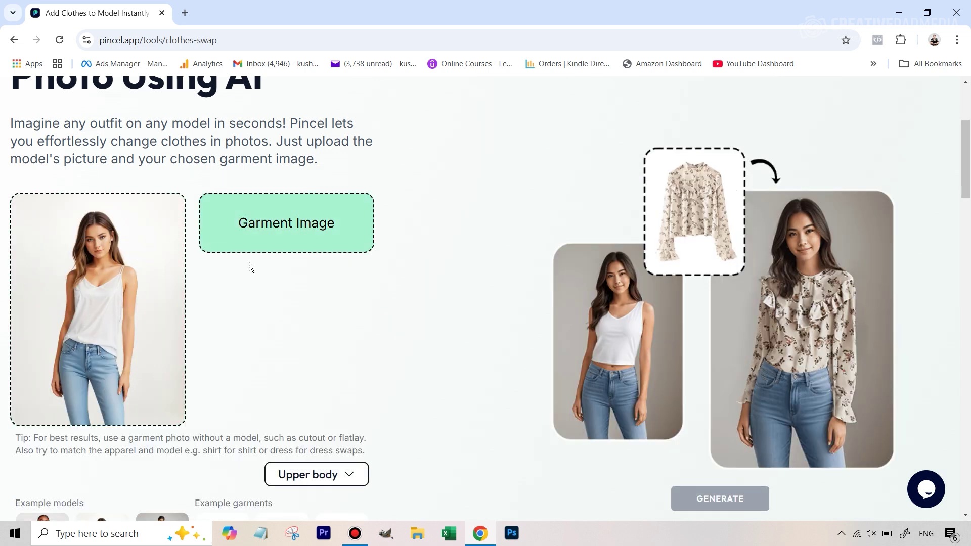
- Choose the red short-sleeved top from the example garments as the garment image
scroll(468, 412, "down", 4)
scroll(411, 370, "up", 3)
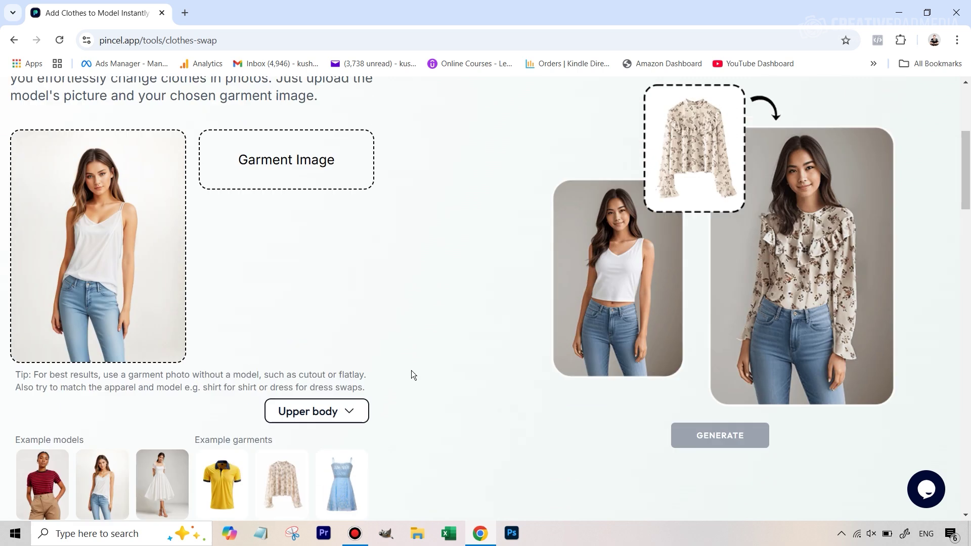
scroll(308, 441, "down", 3)
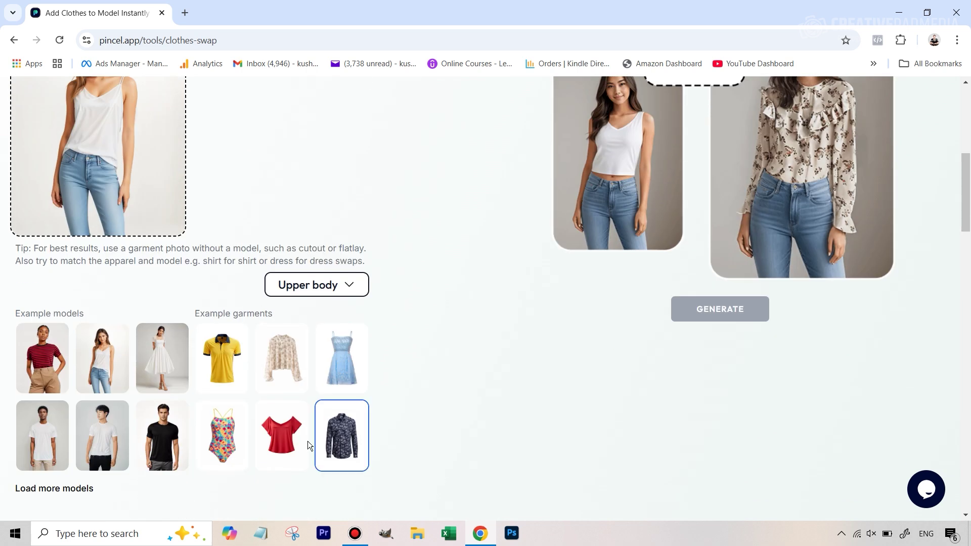
left_click(282, 444)
scroll(424, 345, "up", 2)
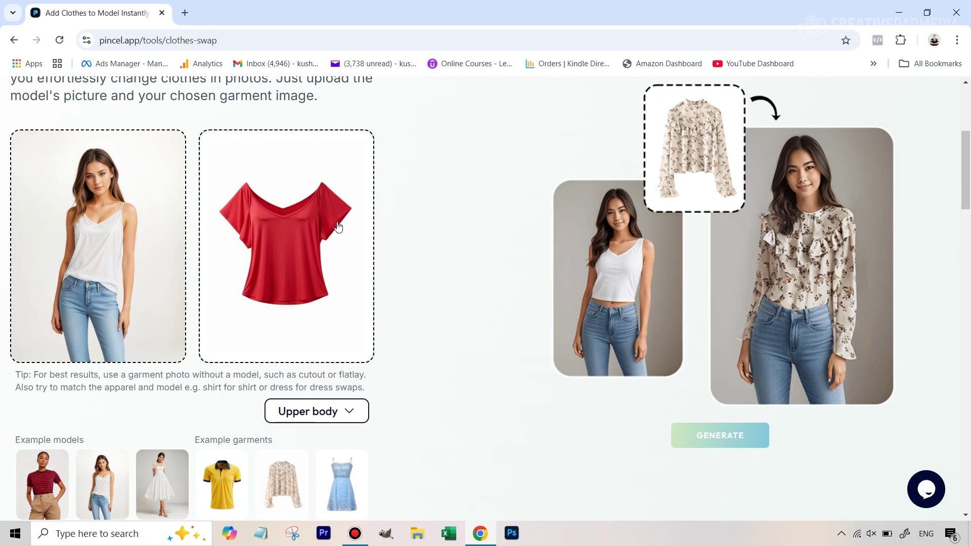
- Set the garment type to Upper body and generate the clothes swap
left_click(338, 420)
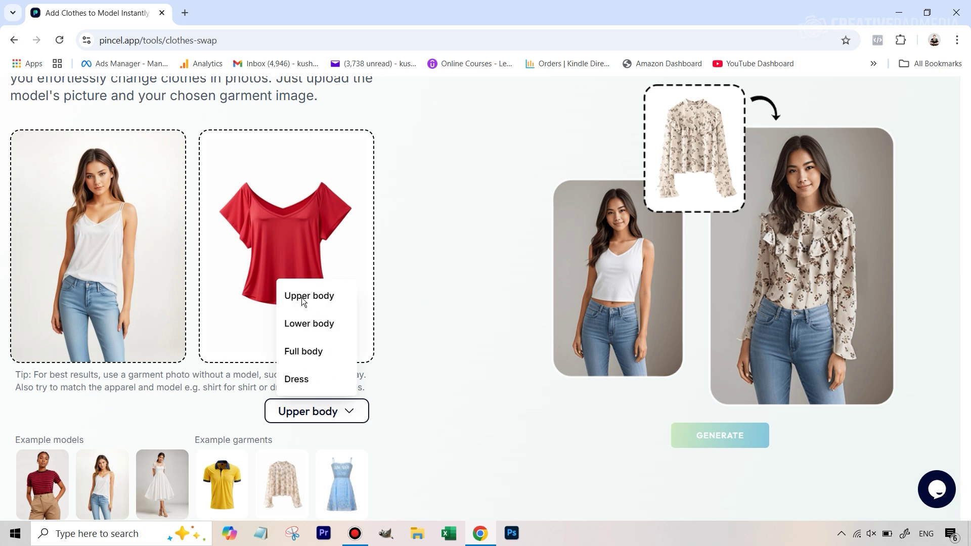
left_click(311, 299)
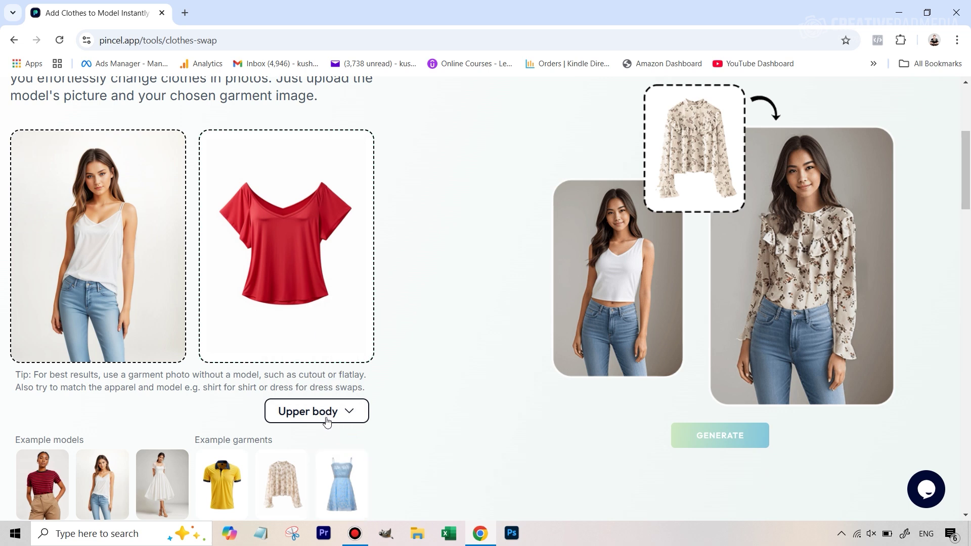
scroll(340, 429, "down", 2)
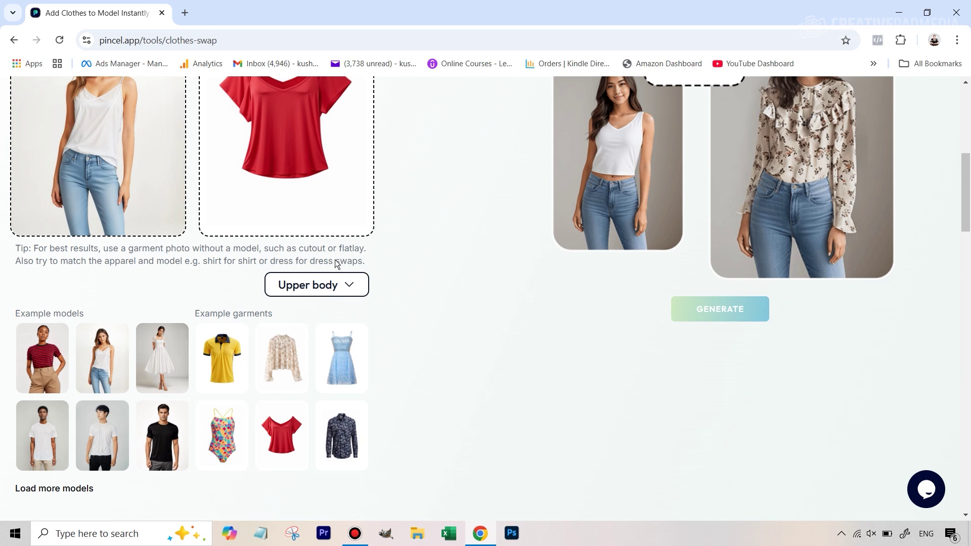
scroll(506, 298, "up", 2)
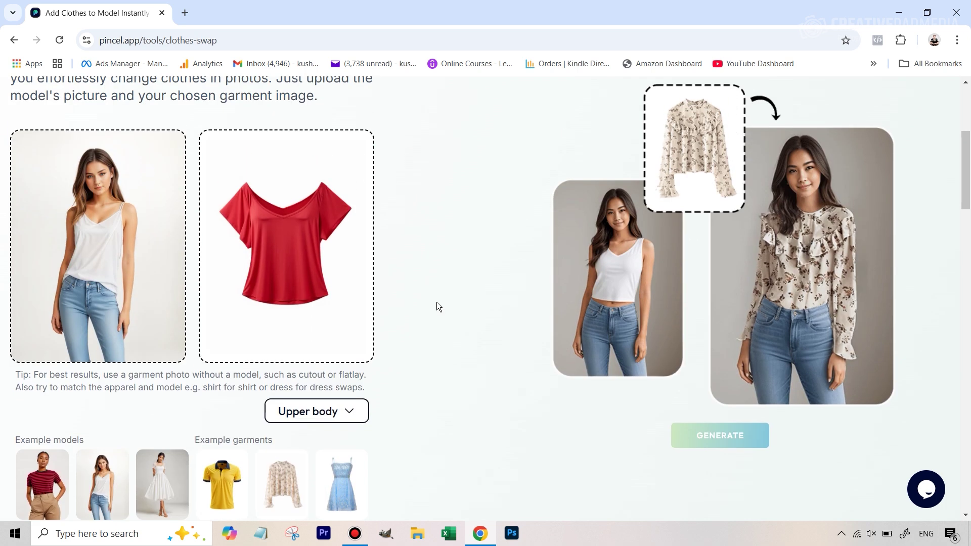
left_click(727, 449)
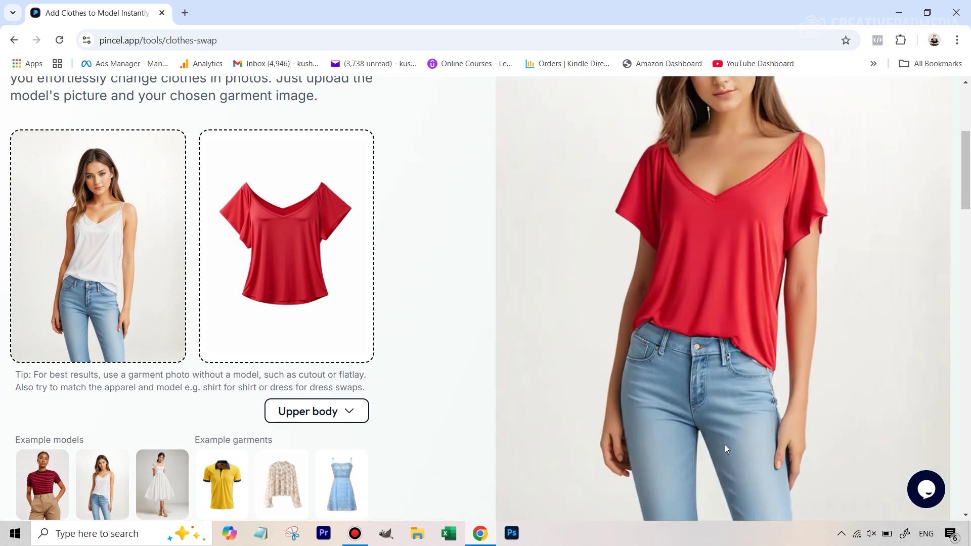
- Examine how the red top fits the model in the generated image, from the shoulders to the waist
scroll(725, 445, "up", 4)
scroll(726, 377, "down", 5)
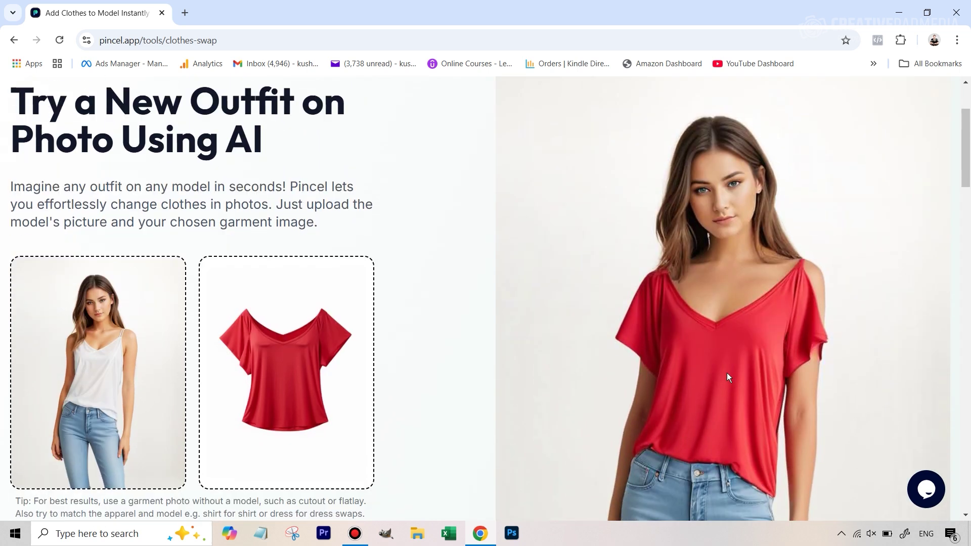
scroll(726, 377, "up", 2)
scroll(727, 375, "up", 2)
scroll(836, 308, "down", 3)
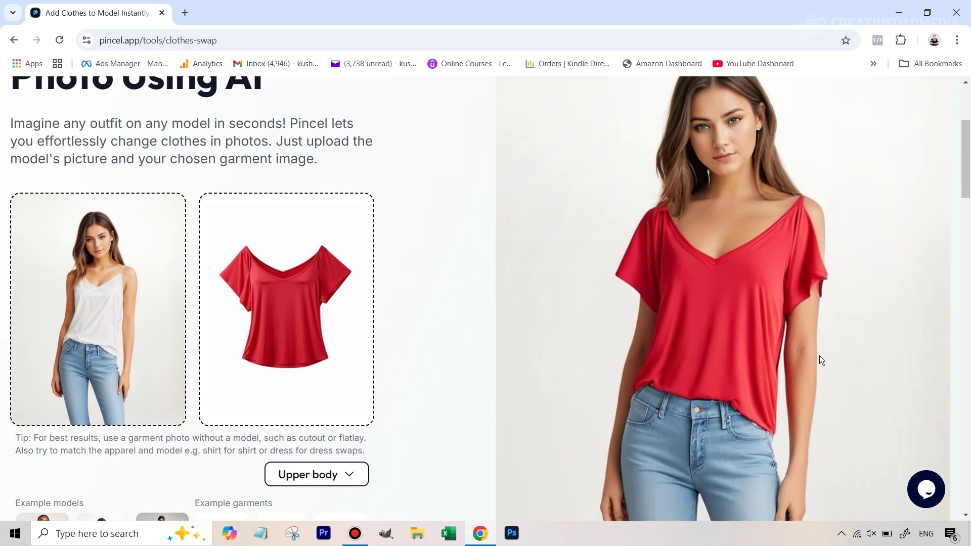
scroll(819, 356, "down", 2)
scroll(820, 352, "up", 5)
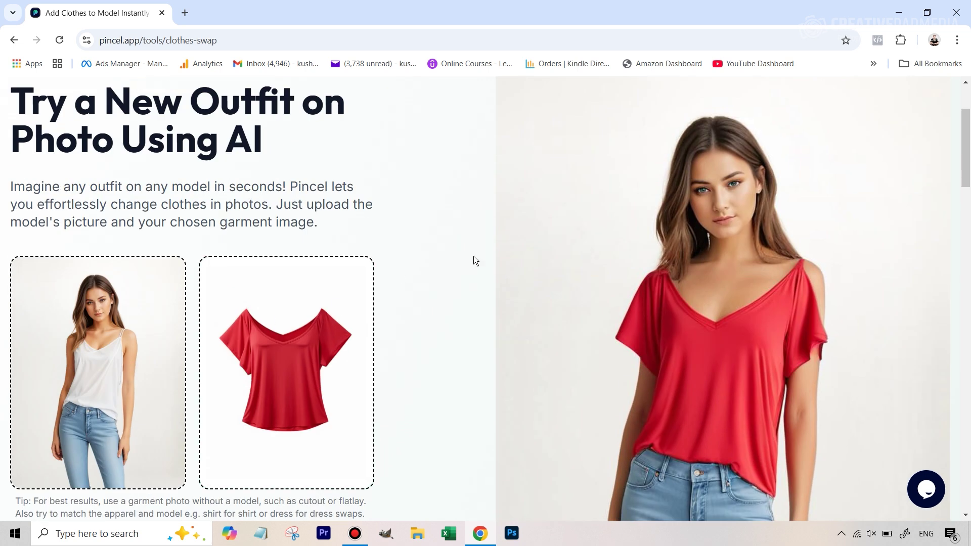
- Generate the clothes swap again with the same model, red top and garment type
scroll(844, 429, "down", 7)
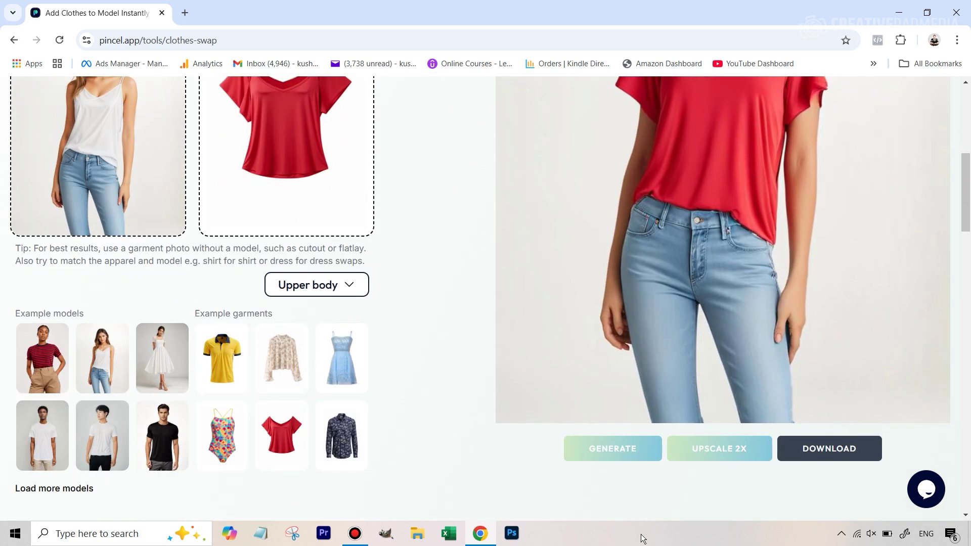
left_click(580, 459)
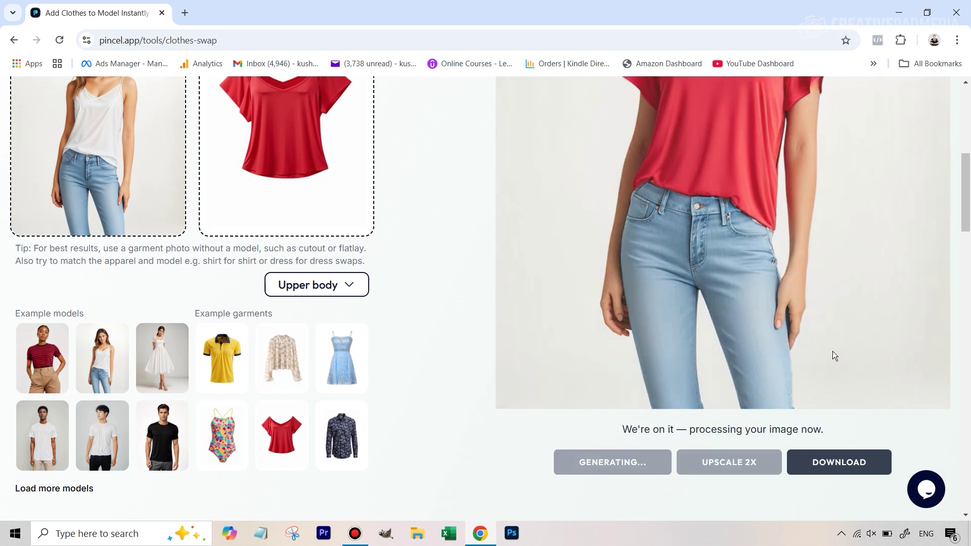
scroll(833, 351, "up", 7)
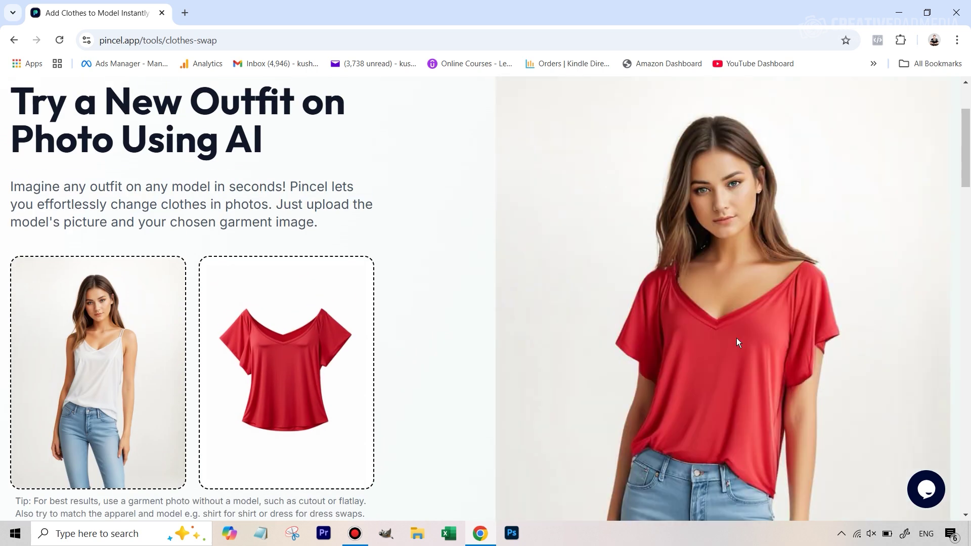
- Compare the regenerated image with the original model and garment, checking the sleeves, neckline and jeans
scroll(745, 331, "down", 2)
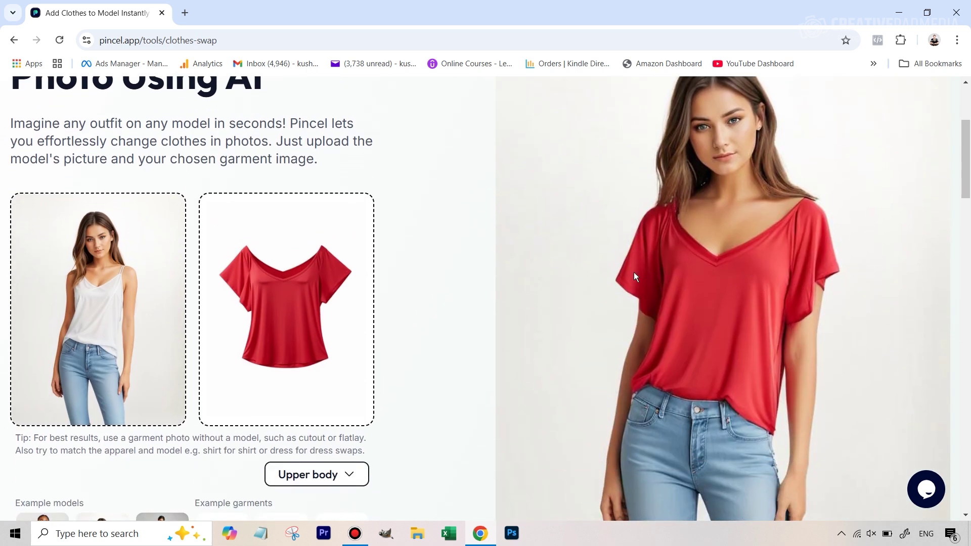
scroll(825, 222, "down", 3)
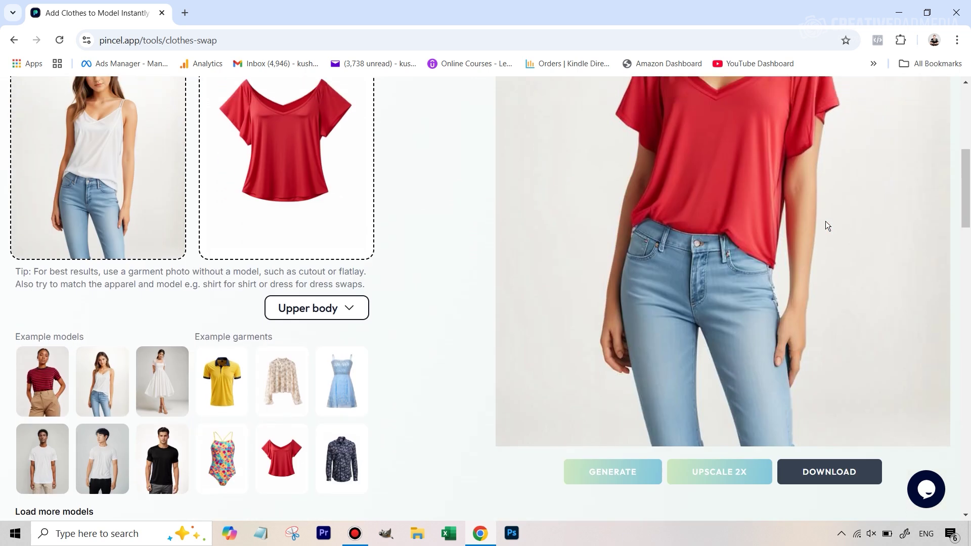
scroll(825, 223, "up", 4)
scroll(841, 336, "down", 2)
scroll(841, 336, "up", 2)
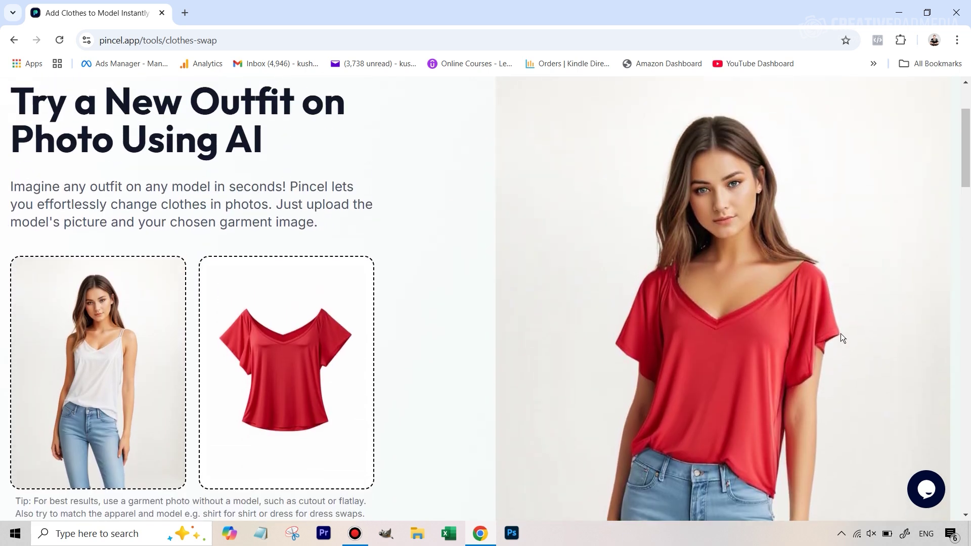
scroll(840, 334, "down", 2)
scroll(840, 334, "up", 2)
scroll(705, 399, "down", 2)
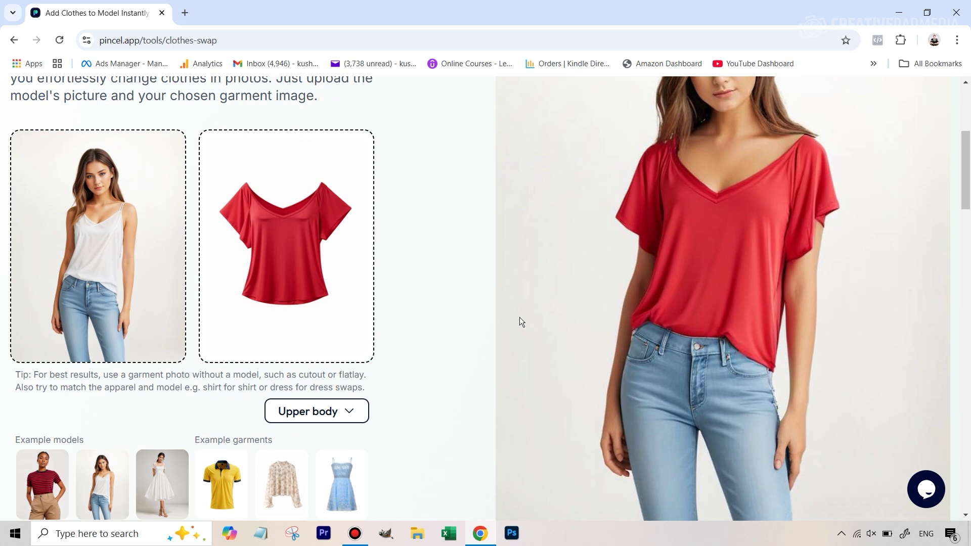
scroll(465, 290, "up", 1)
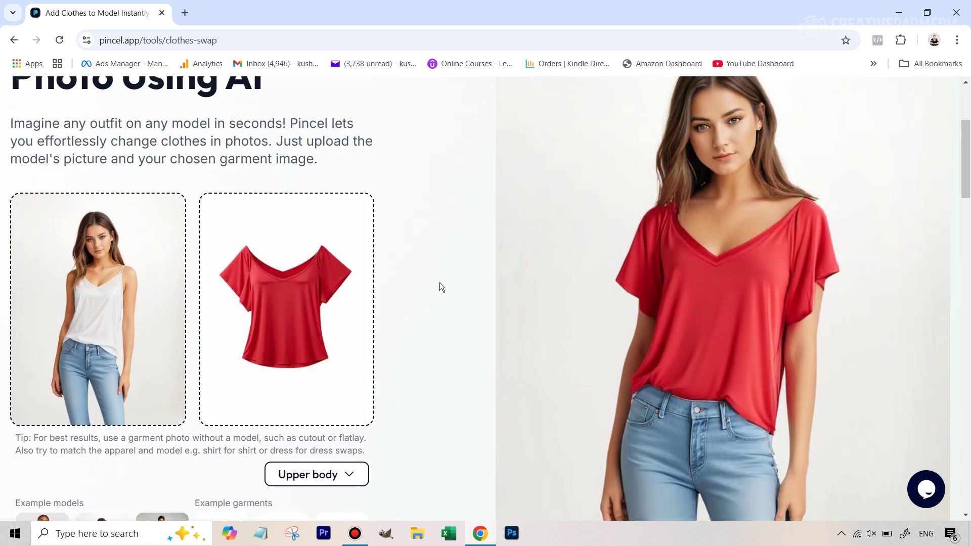
scroll(273, 308, "down", 2)
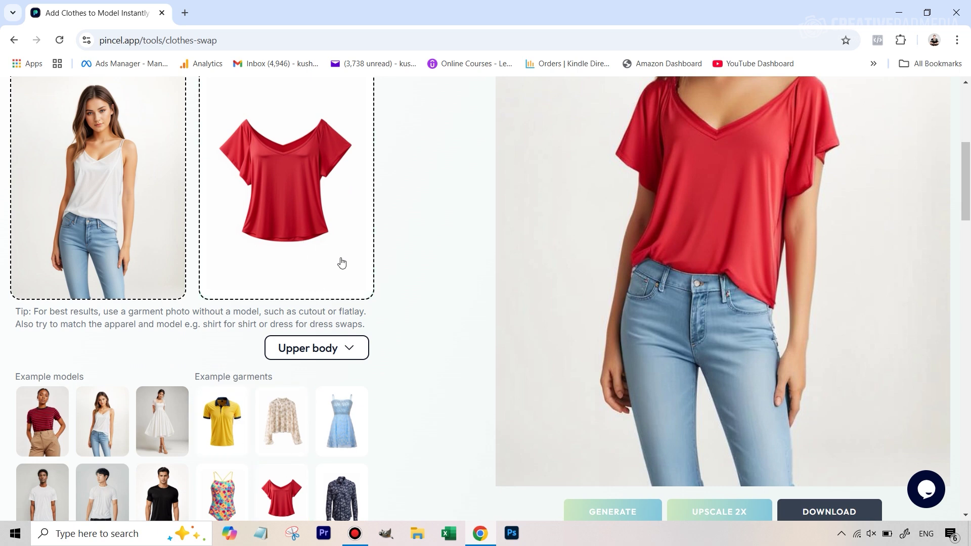
scroll(342, 262, "up", 1)
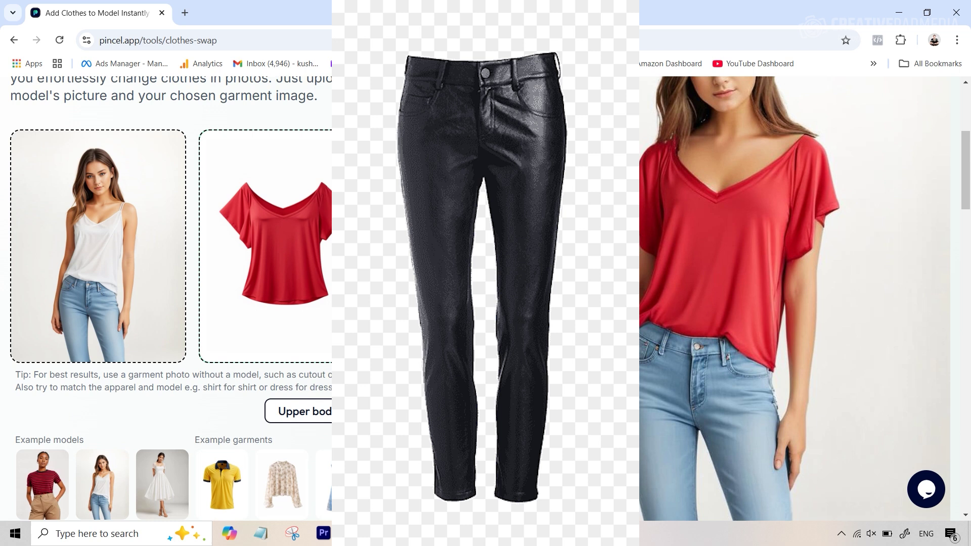
scroll(703, 238, "up", 2)
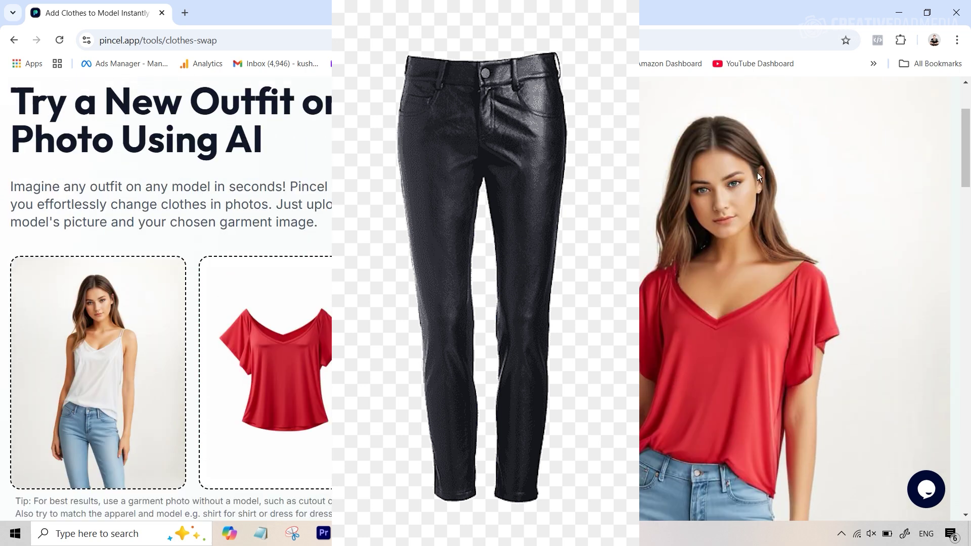
- Download the generated image of the model wearing the red top
scroll(757, 172, "down", 4)
left_click(814, 455)
scroll(857, 365, "up", 4)
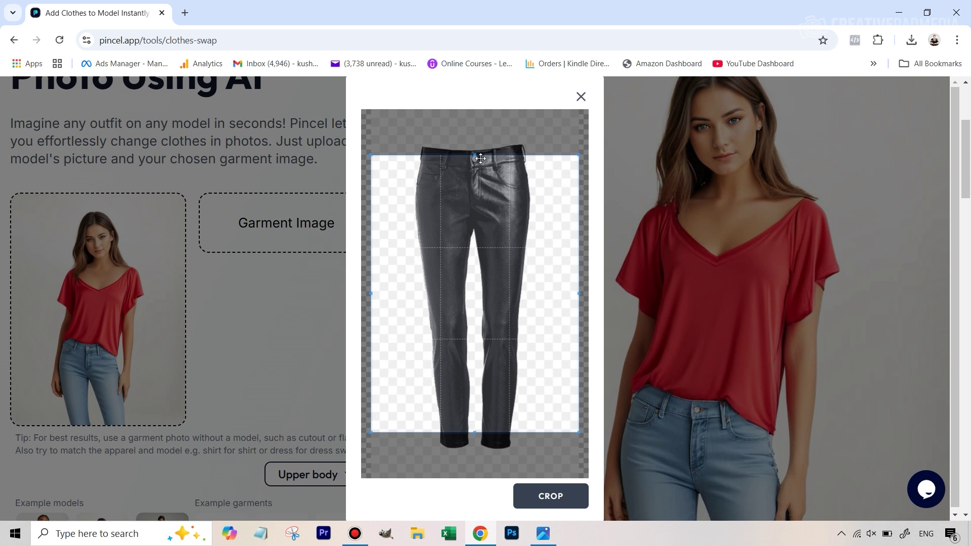
- Crop the black trousers garment image so the frame holds their full length from waistband to hems
left_click_drag(477, 154, 476, 139)
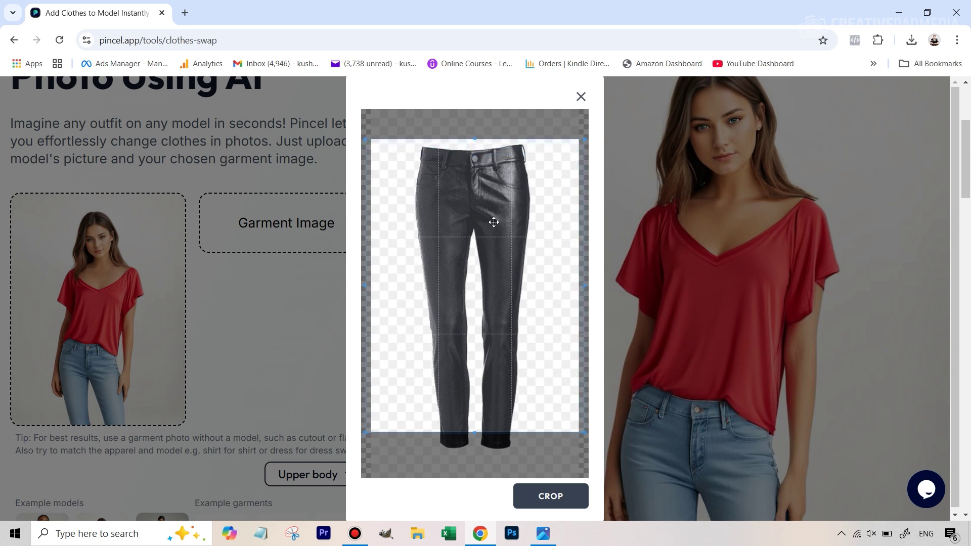
left_click_drag(475, 433, 476, 453)
left_click_drag(499, 344, 502, 335)
left_click_drag(501, 336, 501, 338)
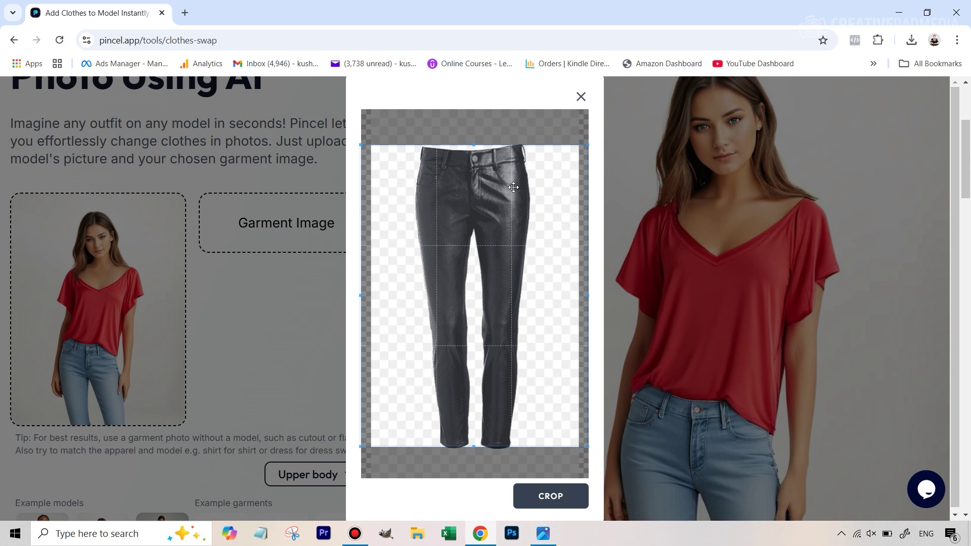
scroll(514, 188, "down", 2)
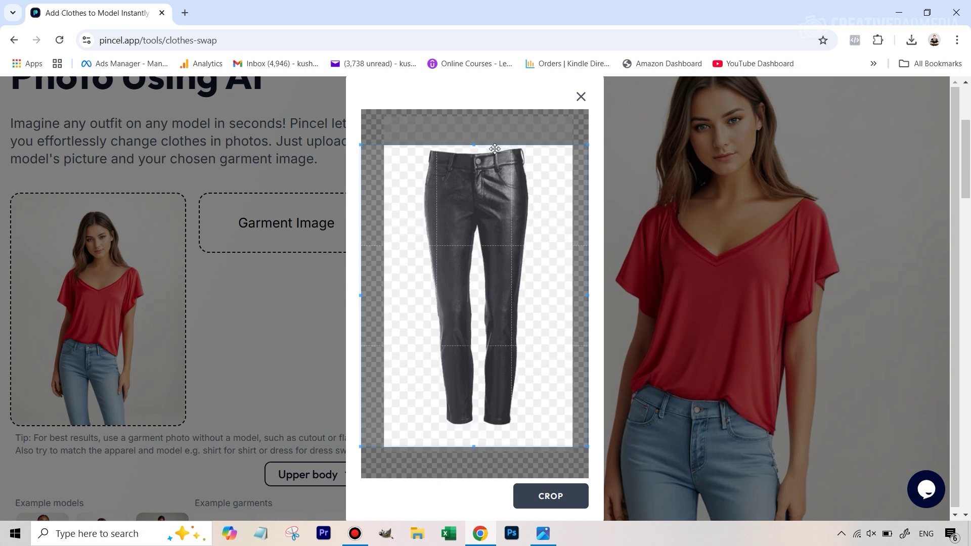
left_click_drag(506, 220, 508, 210)
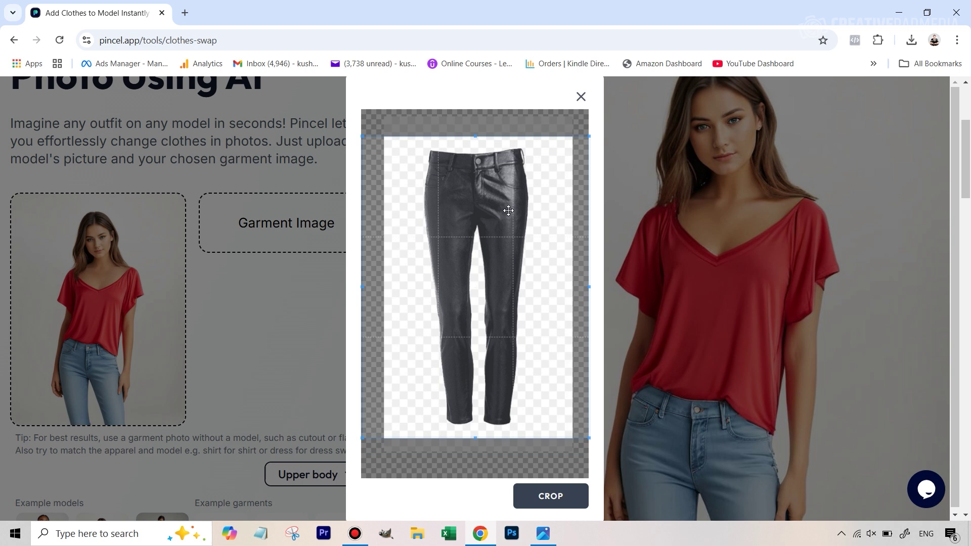
left_click(554, 496)
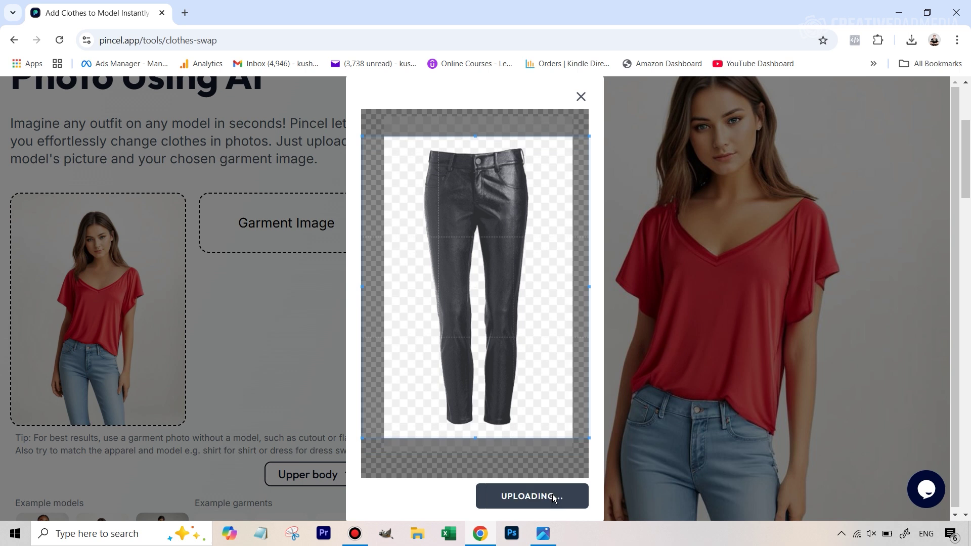
- Set the garment type to Lower body and generate the swap of the jeans for the black trousers
scroll(447, 460, "down", 1)
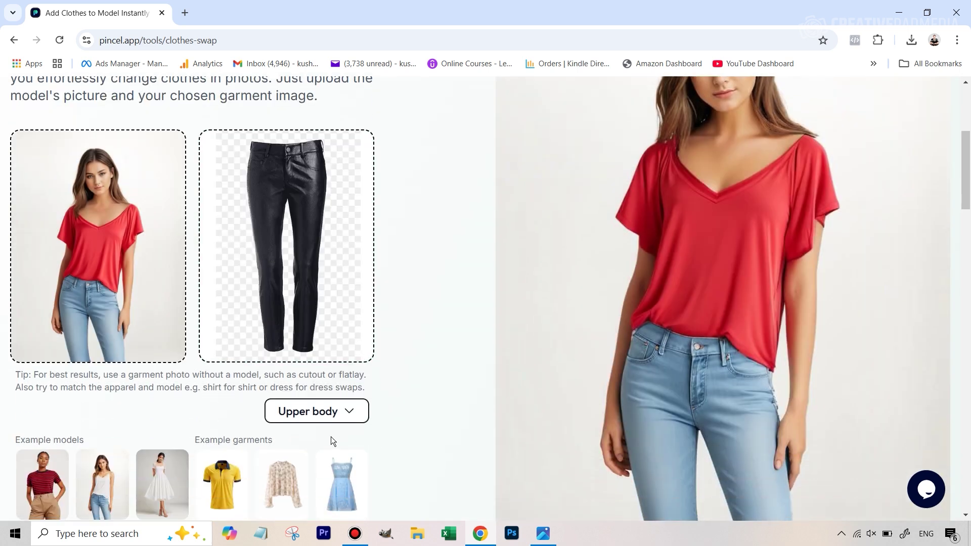
left_click(320, 417)
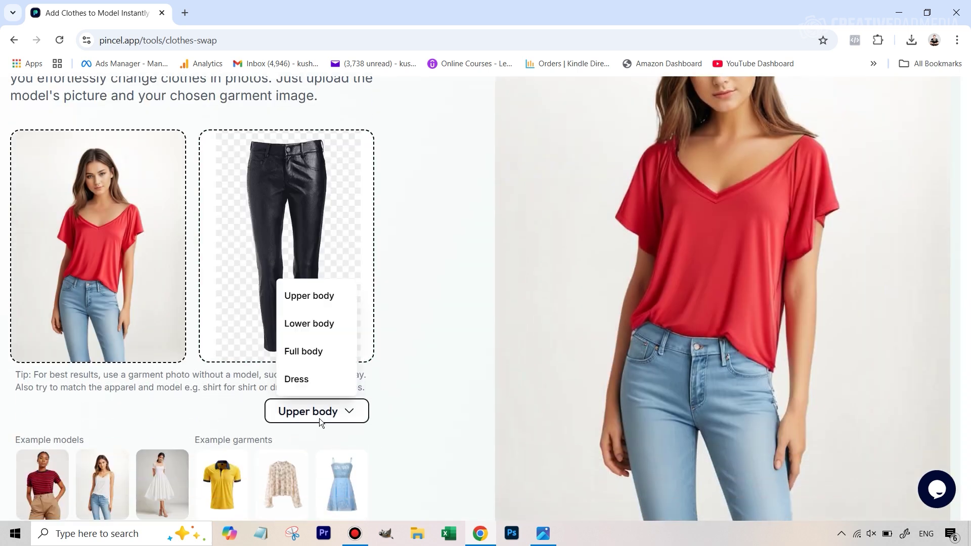
left_click(318, 326)
scroll(390, 371, "down", 2)
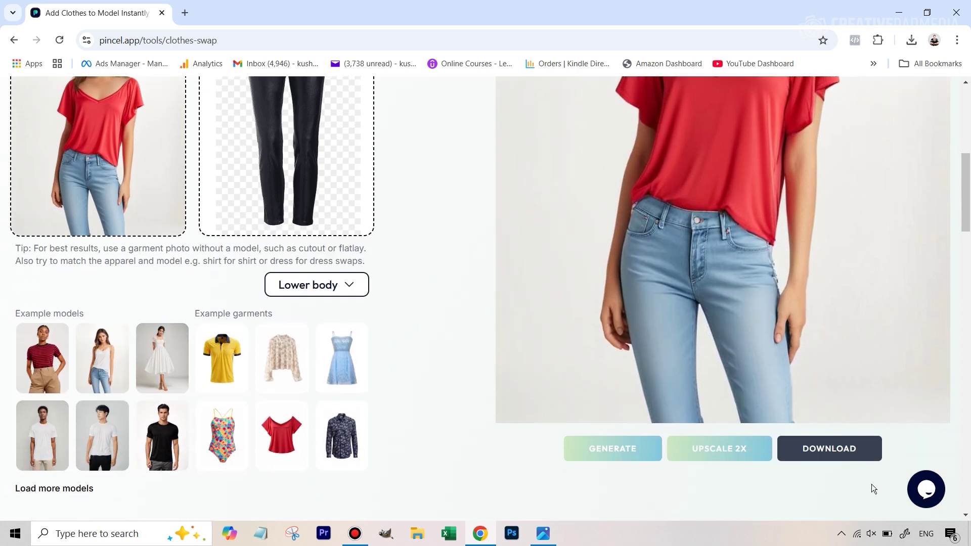
left_click(618, 448)
- Examine the generated image from head to legs, comparing the trousers and red top with the source images
scroll(944, 344, "up", 2)
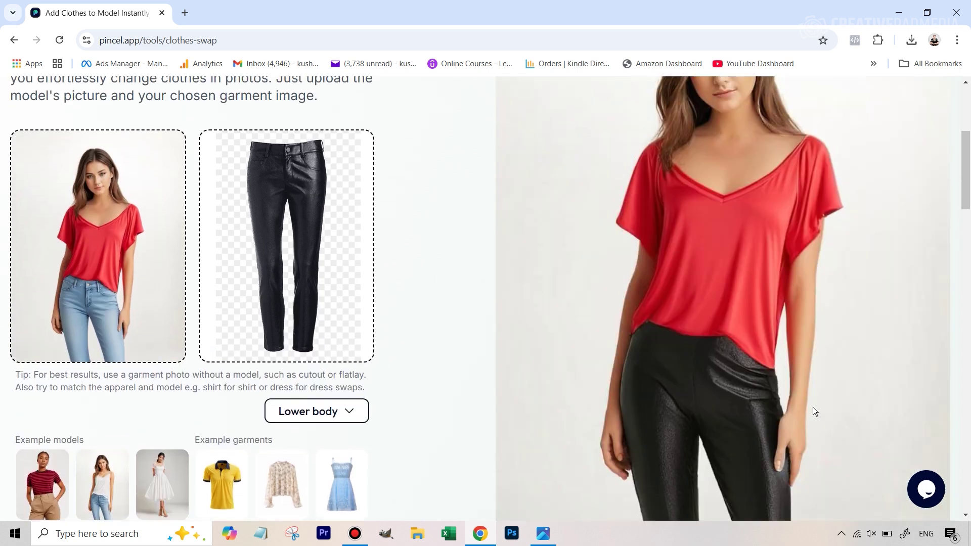
scroll(812, 407, "up", 2)
scroll(812, 406, "down", 3)
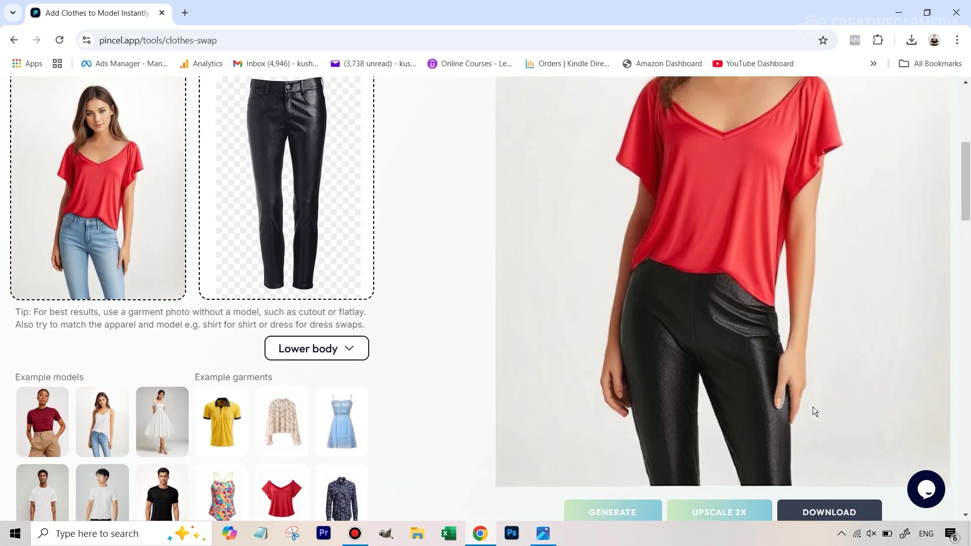
scroll(812, 406, "up", 2)
scroll(812, 406, "up", 2)
scroll(748, 334, "down", 1)
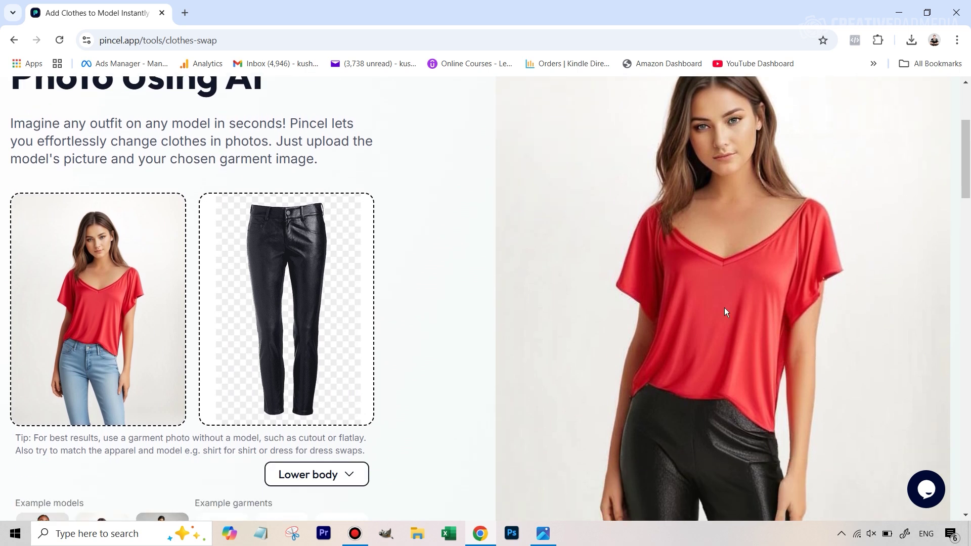
scroll(732, 330, "down", 2)
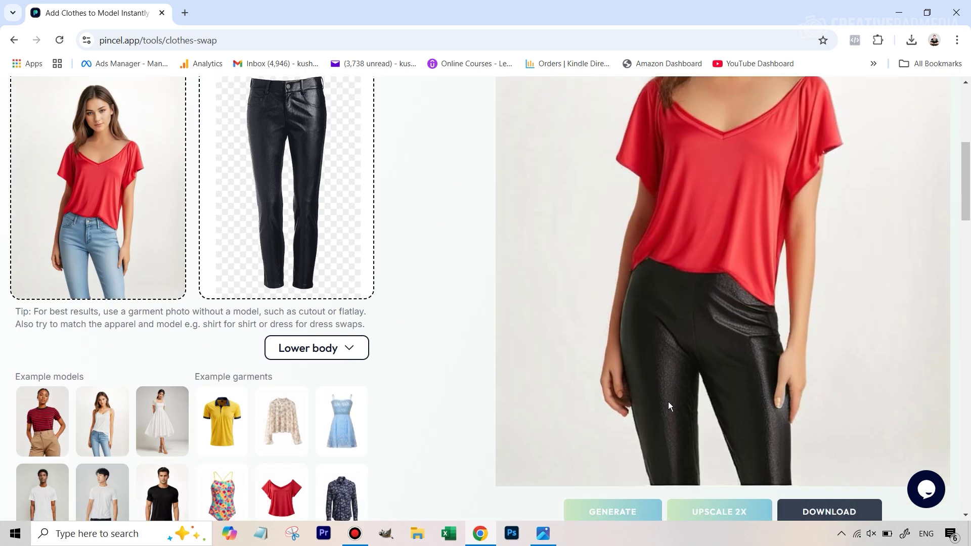
scroll(806, 387, "up", 3)
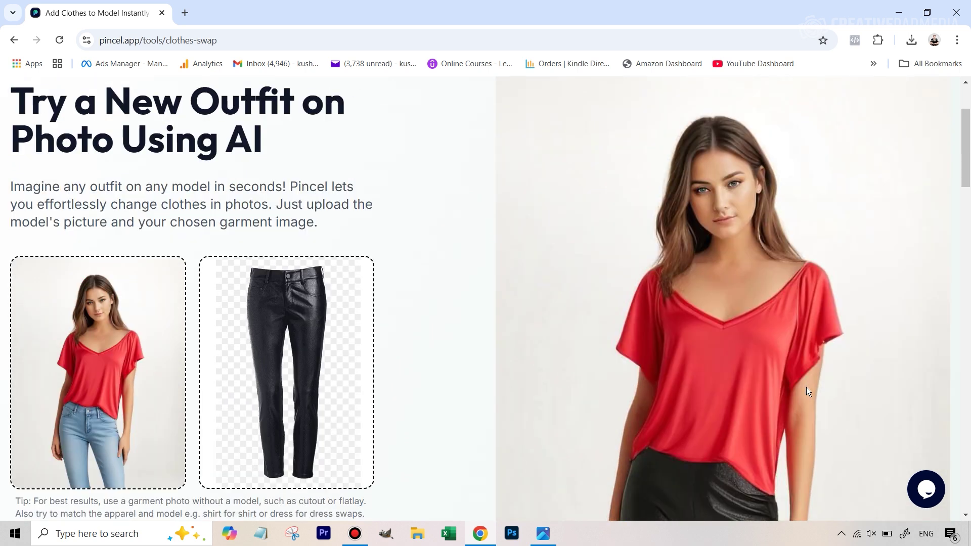
- Download the generated image of the model wearing the red top and black trousers
scroll(806, 387, "down", 5)
left_click(816, 396)
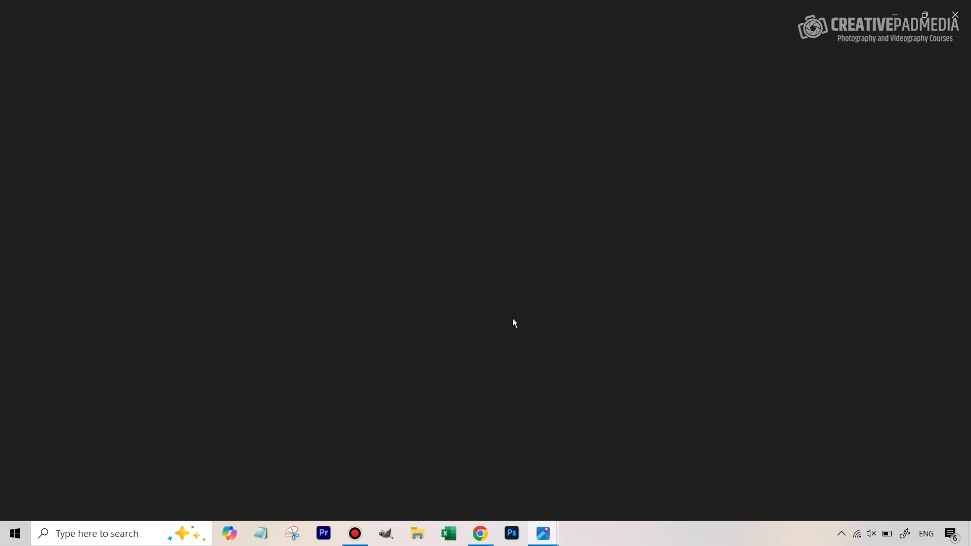
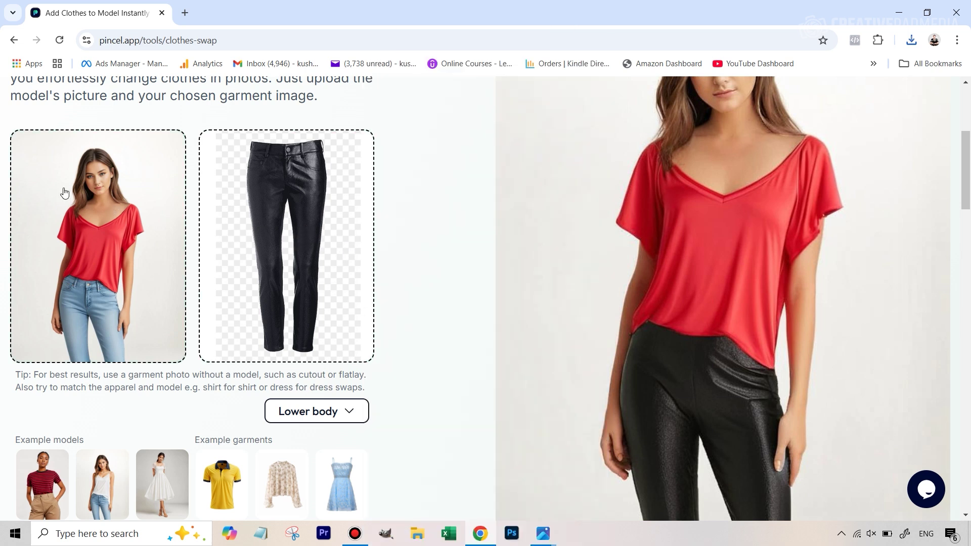
- Choose the example model in the white camisole and jeans, and load the combined red top and black trousers image as the garment
left_click(118, 475)
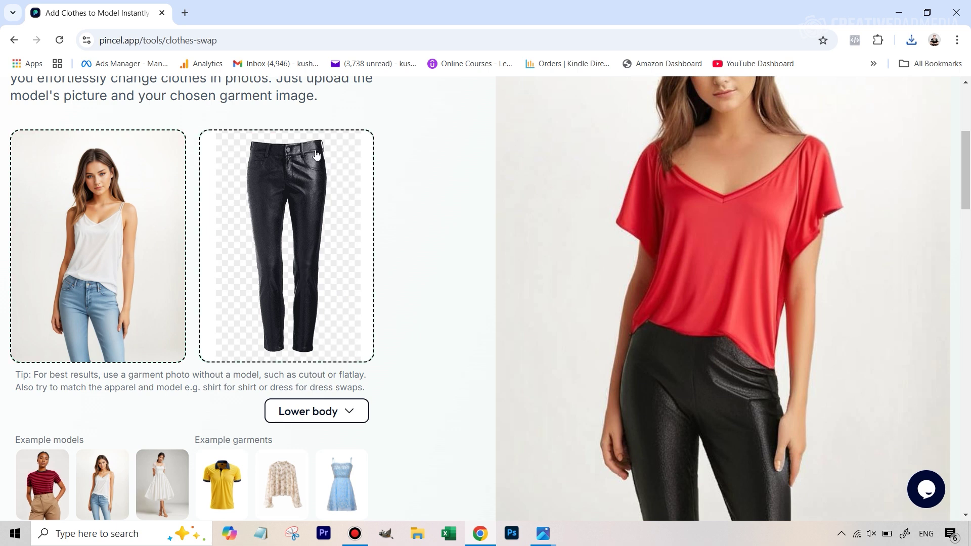
left_click(303, 197)
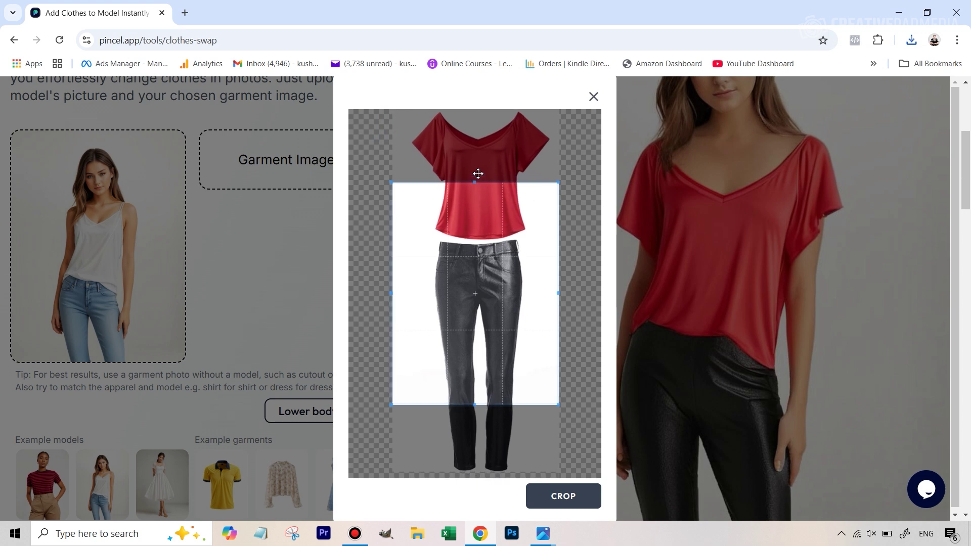
- Crop the combined garment image to include the whole outfit, from the red top's shoulders to the trouser hems
left_click_drag(476, 182, 476, 144)
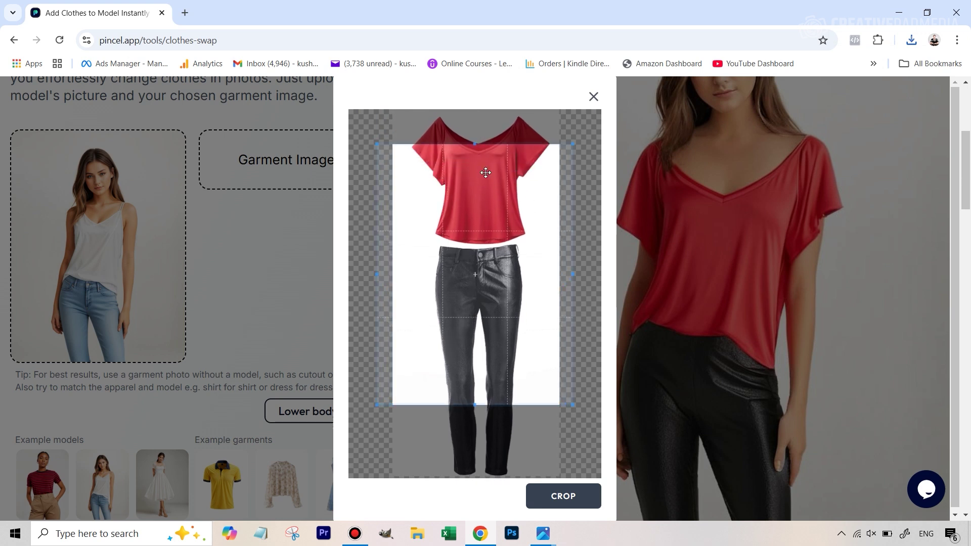
left_click_drag(474, 406, 498, 479)
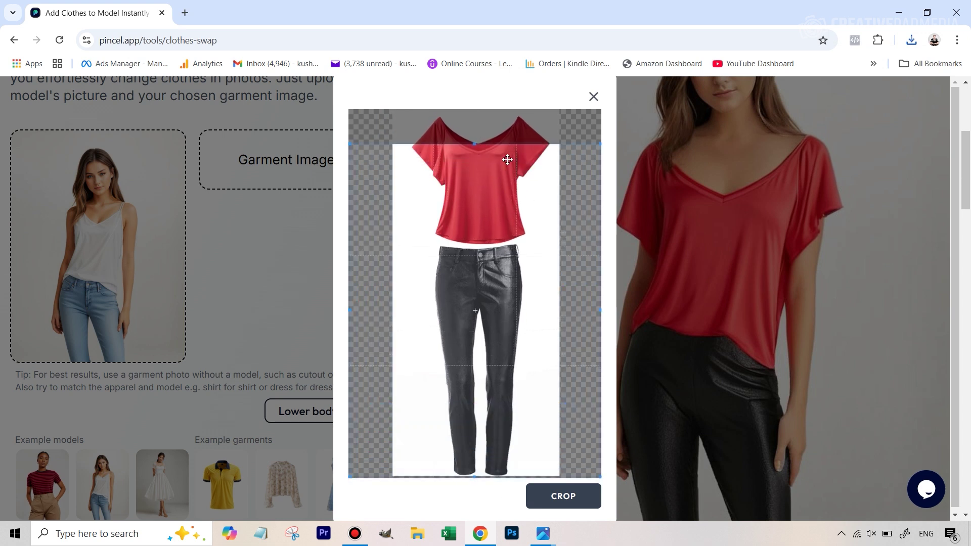
left_click_drag(474, 143, 474, 139)
mouse_move(498, 188)
left_mouse_down()
mouse_move(503, 180)
mouse_move(505, 192)
left_mouse_up()
scroll(506, 193, "down", 1)
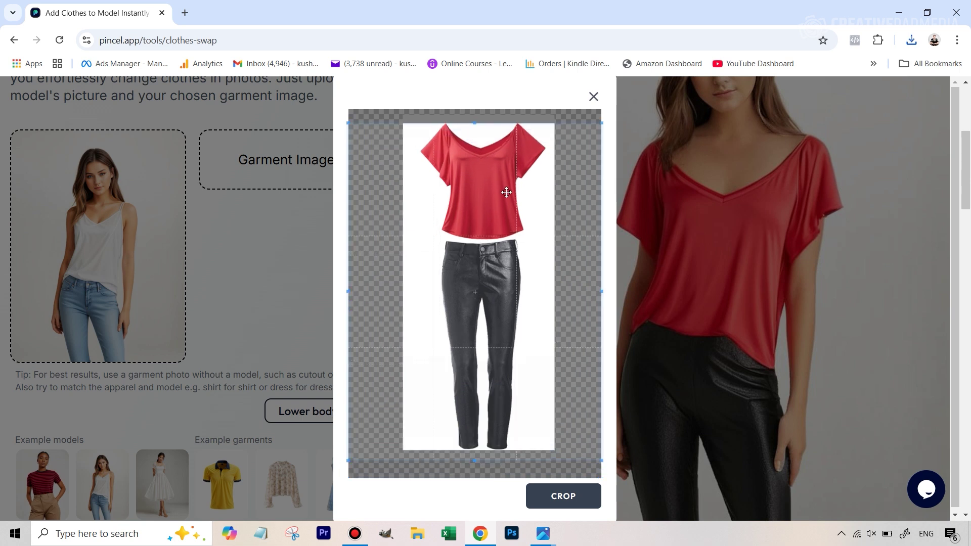
scroll(506, 192, "down", 1)
left_click_drag(509, 199, 514, 187)
scroll(514, 187, "up", 1)
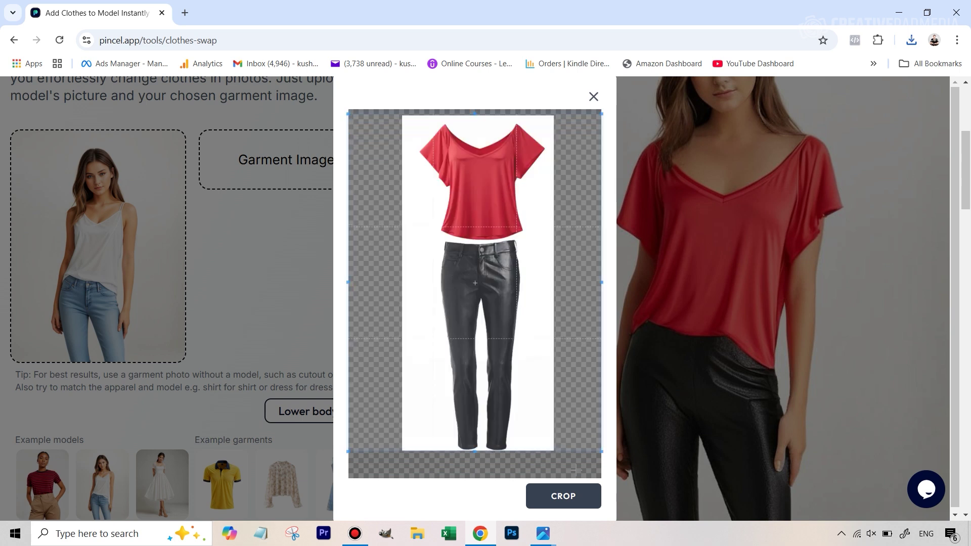
left_click(574, 493)
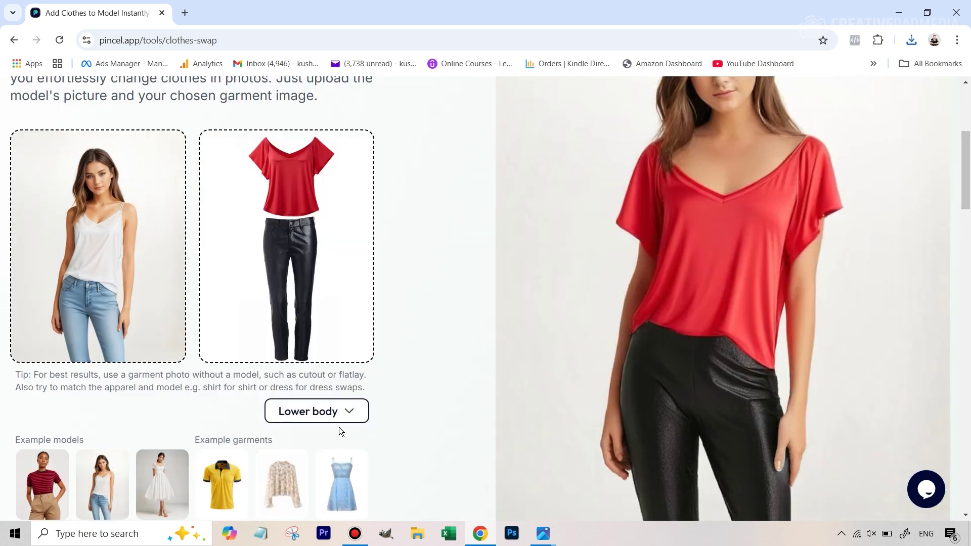
- Set the garment type to Full body and generate the swap with the combined outfit
left_click(327, 416)
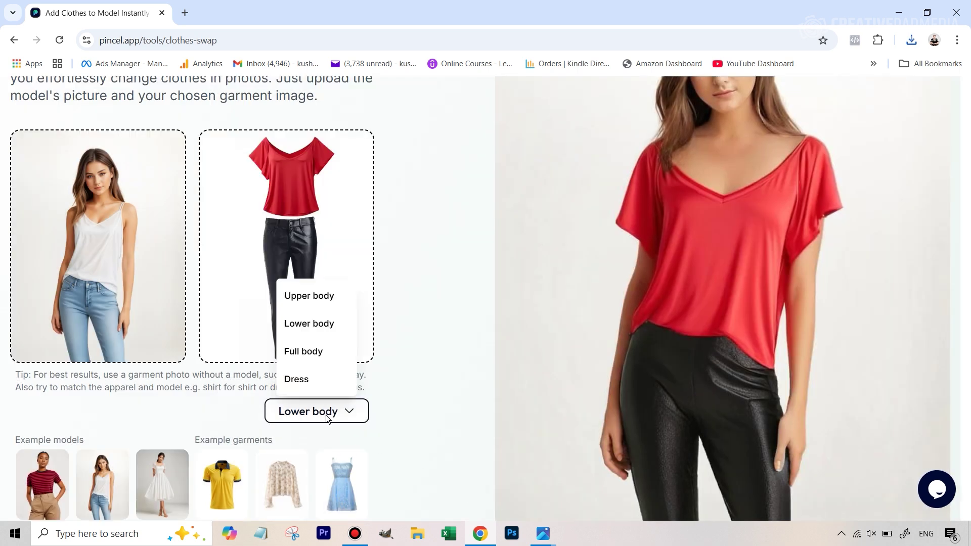
left_click(303, 356)
scroll(397, 391, "down", 3)
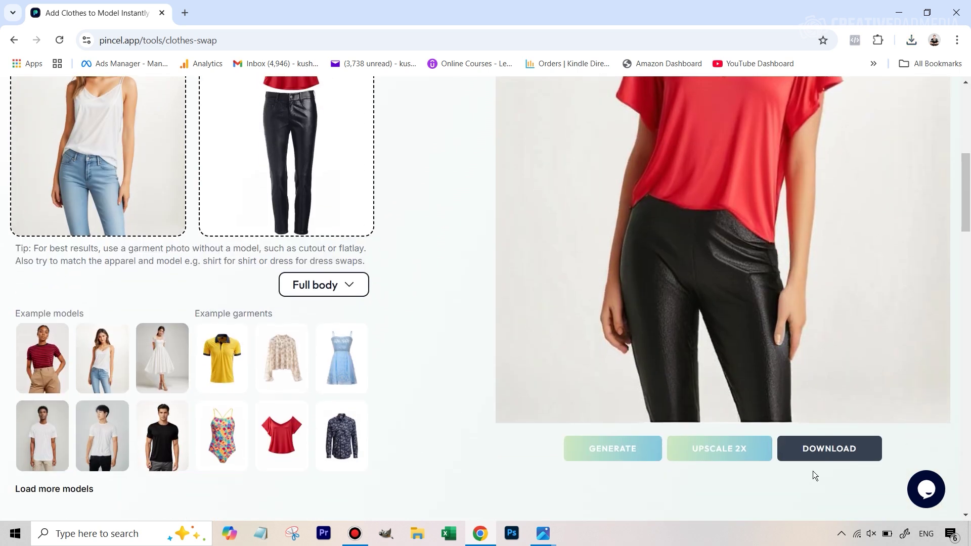
left_click(612, 452)
- Compare the full-body result with the source outfit and review the available garment types, including Dress
scroll(811, 353, "up", 3)
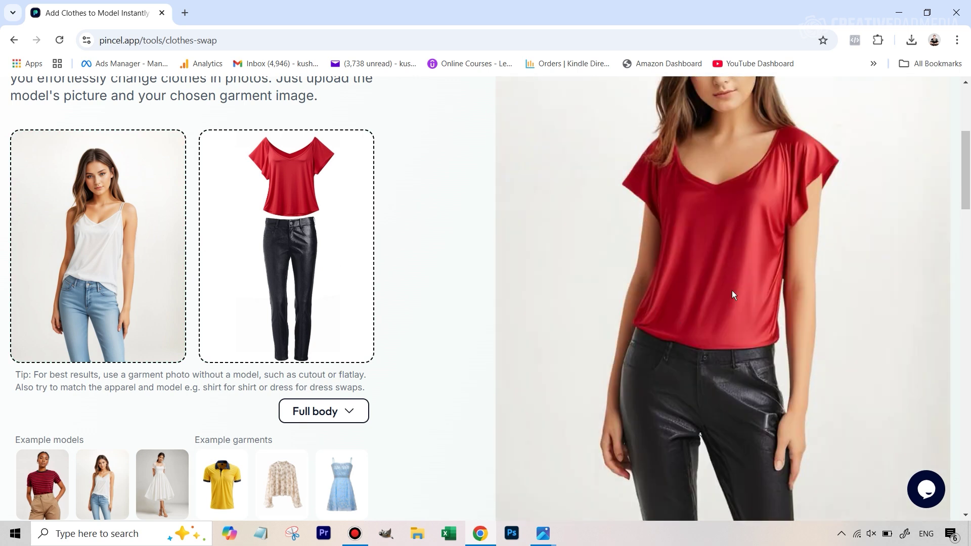
scroll(718, 317, "up", 2)
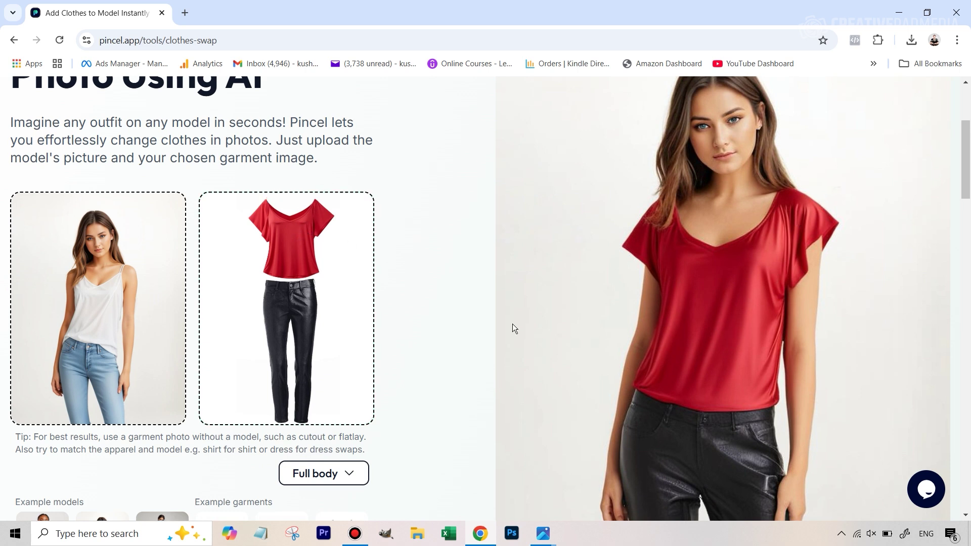
scroll(540, 352, "down", 2)
scroll(677, 393, "up", 2)
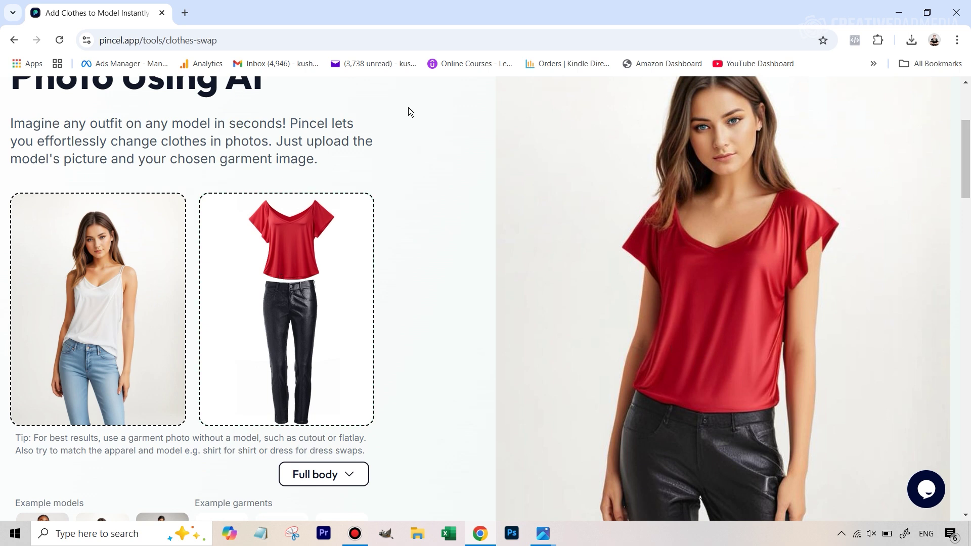
scroll(525, 134, "down", 5)
scroll(524, 135, "up", 1)
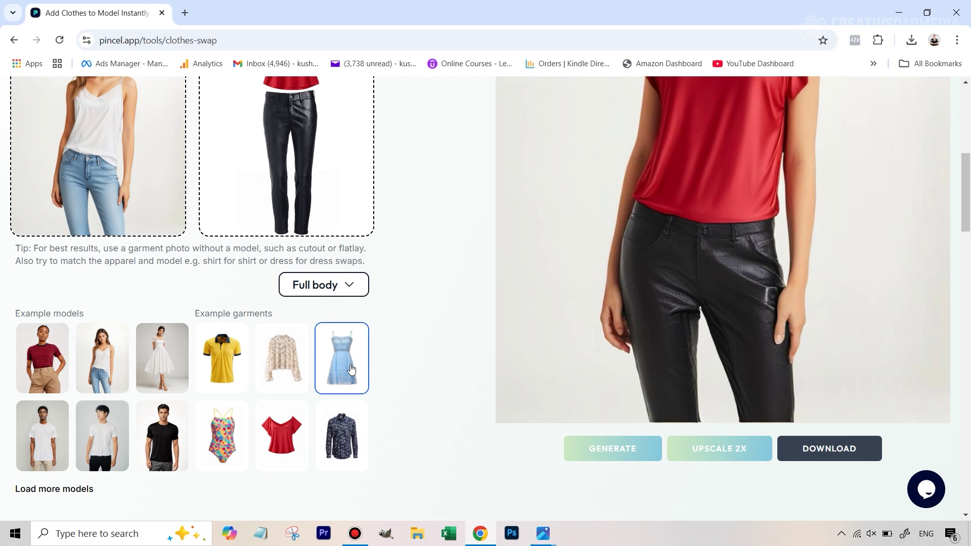
left_click(334, 296)
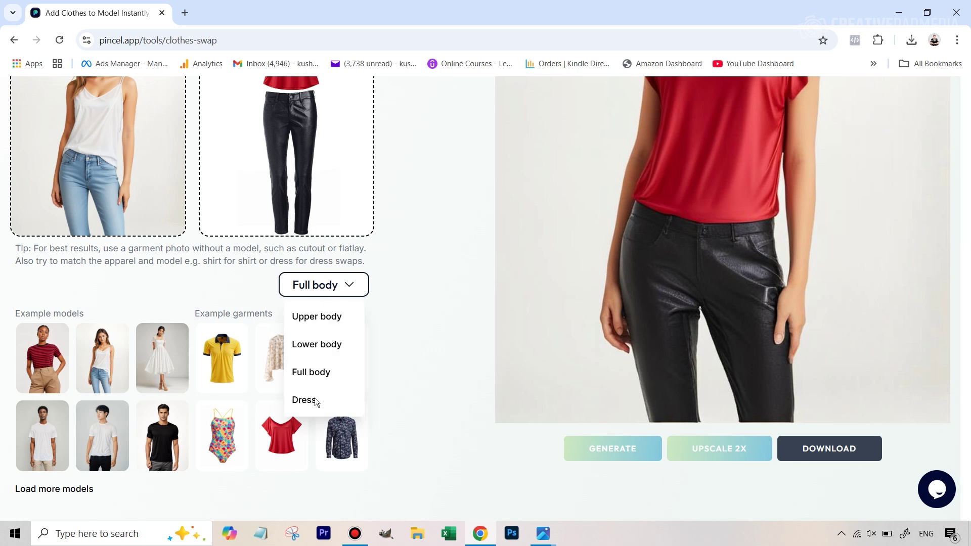
left_click(438, 277)
- Load the photo of the woman in the pink cardigan and jeans as the model image, cropped to include her full figure from head to shoes
scroll(432, 275, "up", 3)
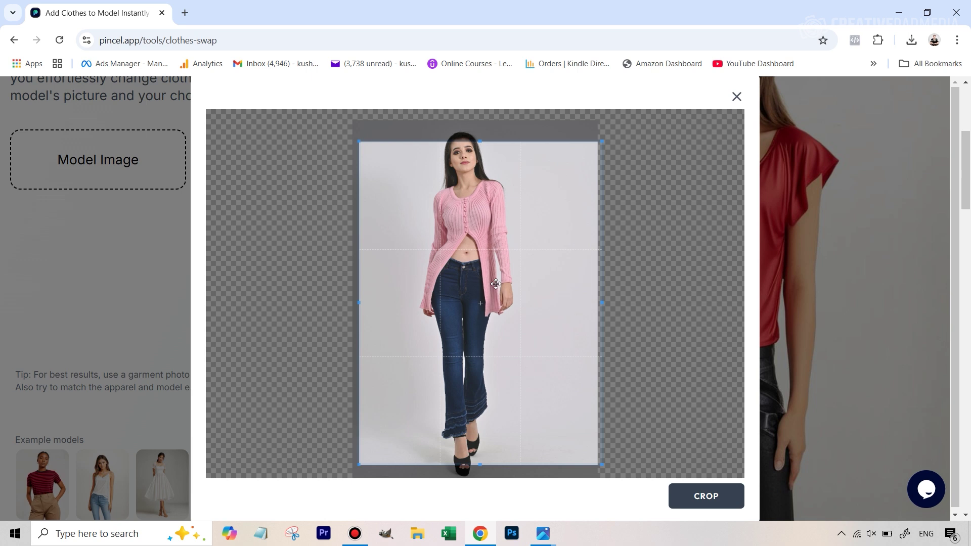
left_click_drag(570, 246, 565, 228)
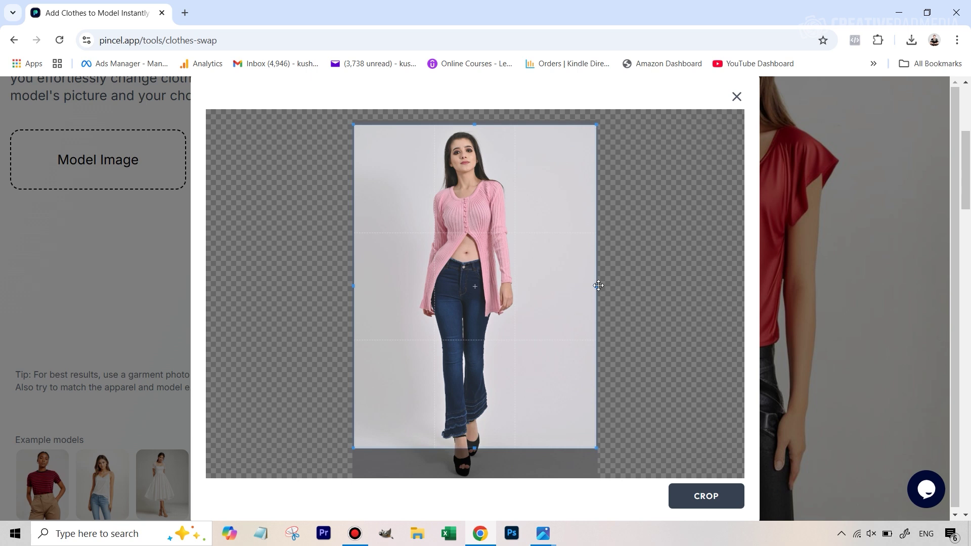
left_click_drag(598, 286, 611, 258)
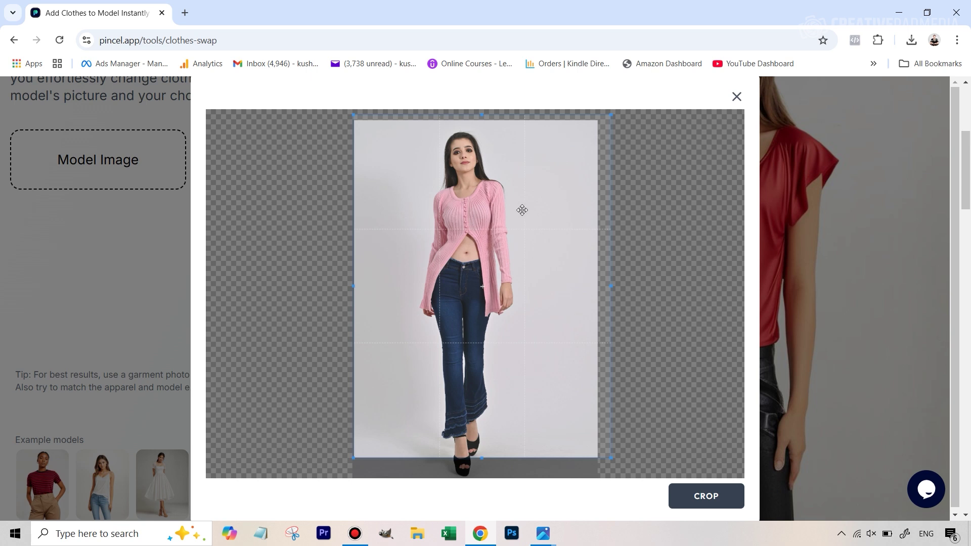
mouse_move(611, 115)
left_mouse_down()
mouse_move(541, 184)
mouse_move(612, 109)
left_mouse_up()
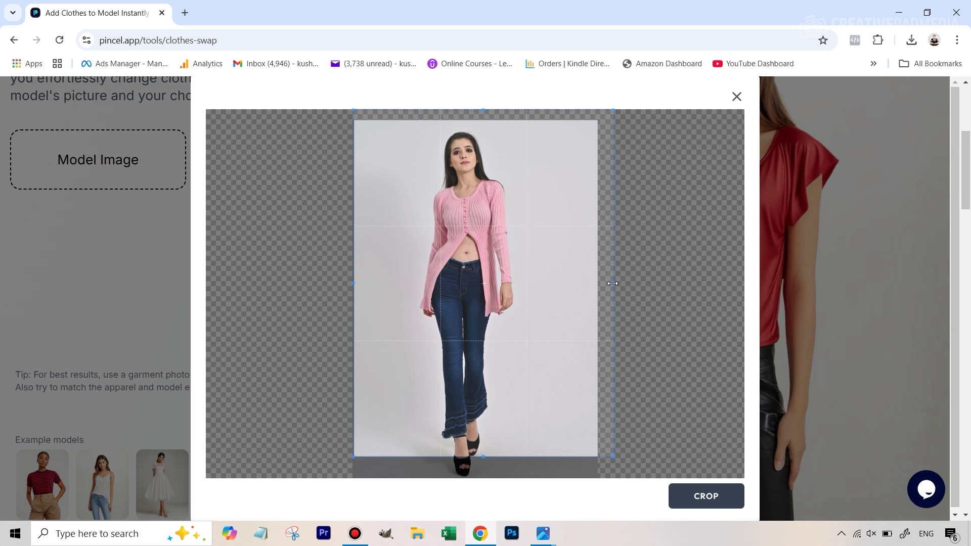
left_click_drag(618, 283, 586, 283)
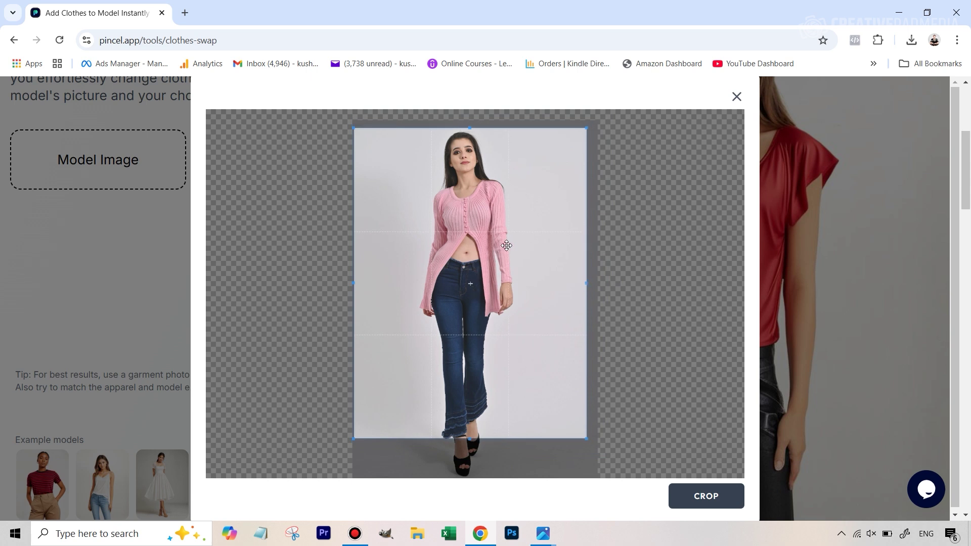
scroll(514, 240, "down", 1)
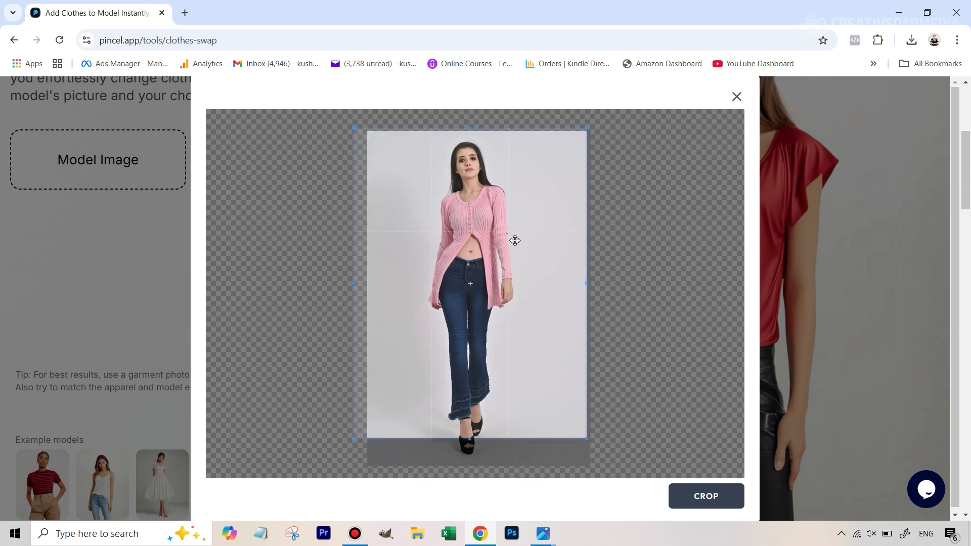
left_click_drag(470, 439, 470, 465)
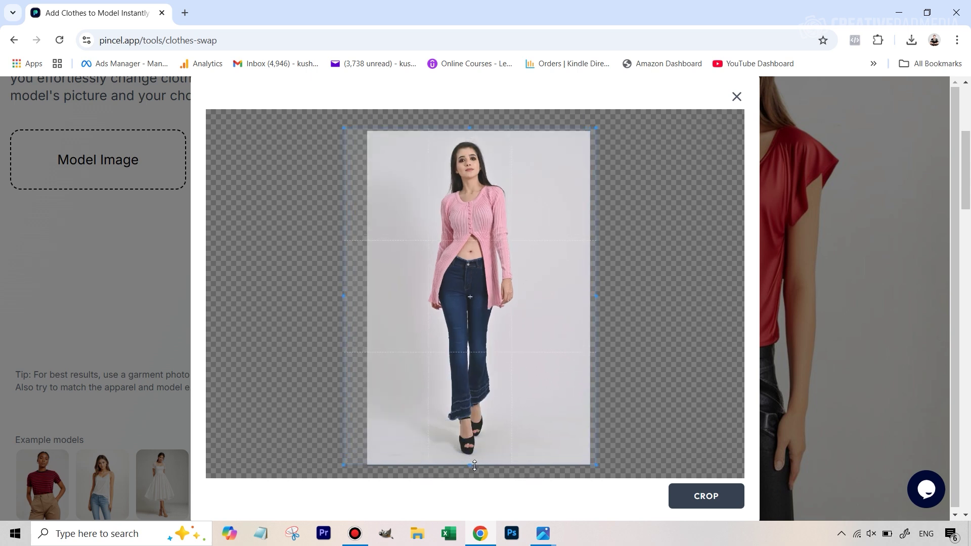
mouse_move(472, 127)
left_mouse_down()
mouse_move(470, 140)
mouse_move(468, 132)
left_mouse_up()
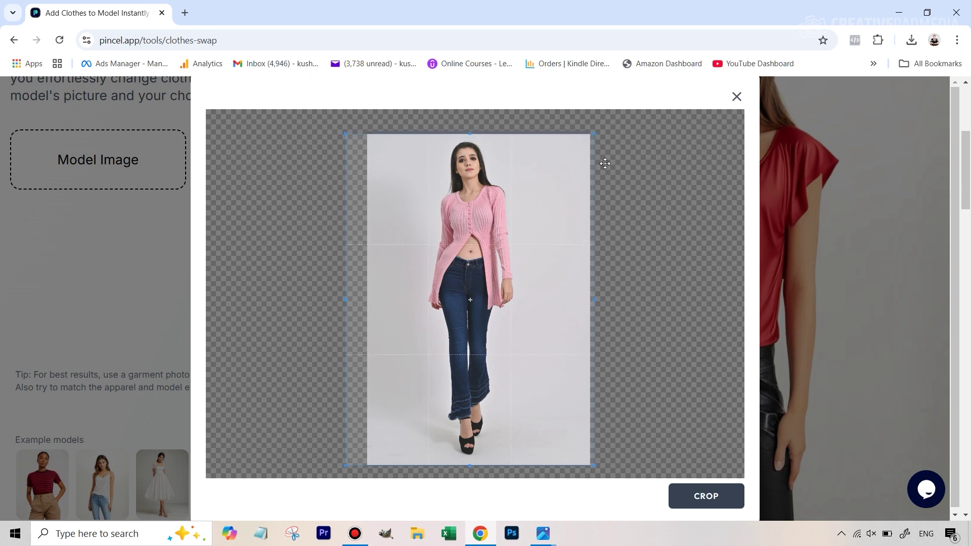
left_click_drag(389, 157, 396, 156)
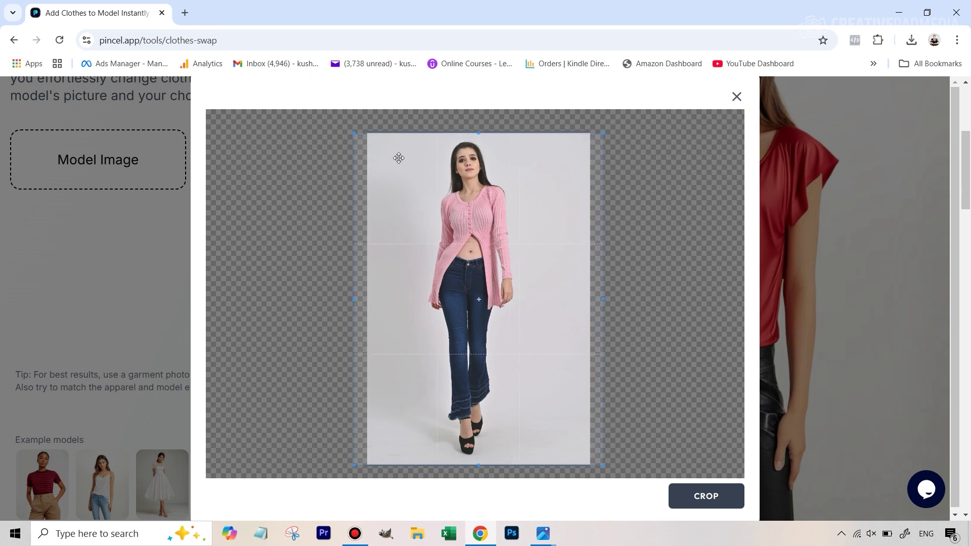
left_click(708, 508)
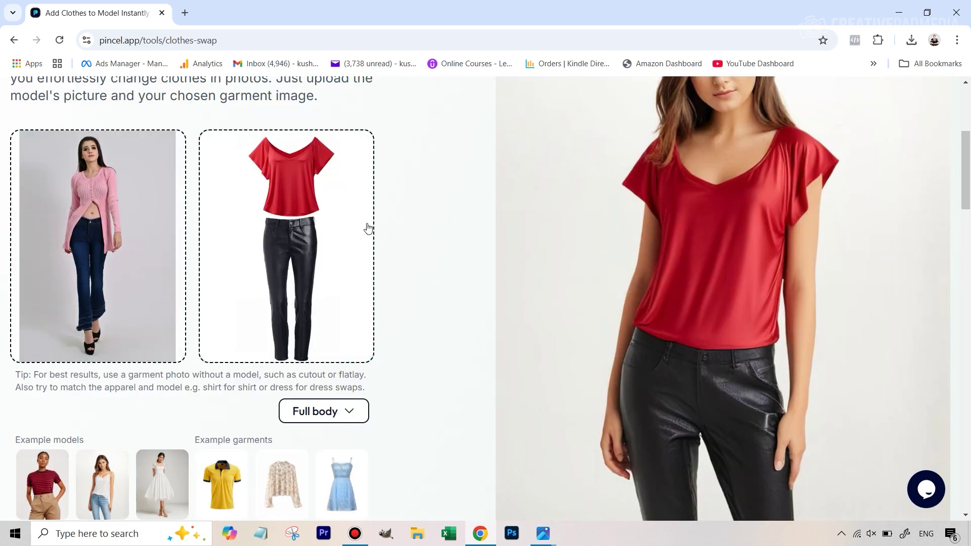
- Choose the floral long-sleeved blouse from the example garments and generate the swap on the uploaded model photo
scroll(348, 238, "down", 2)
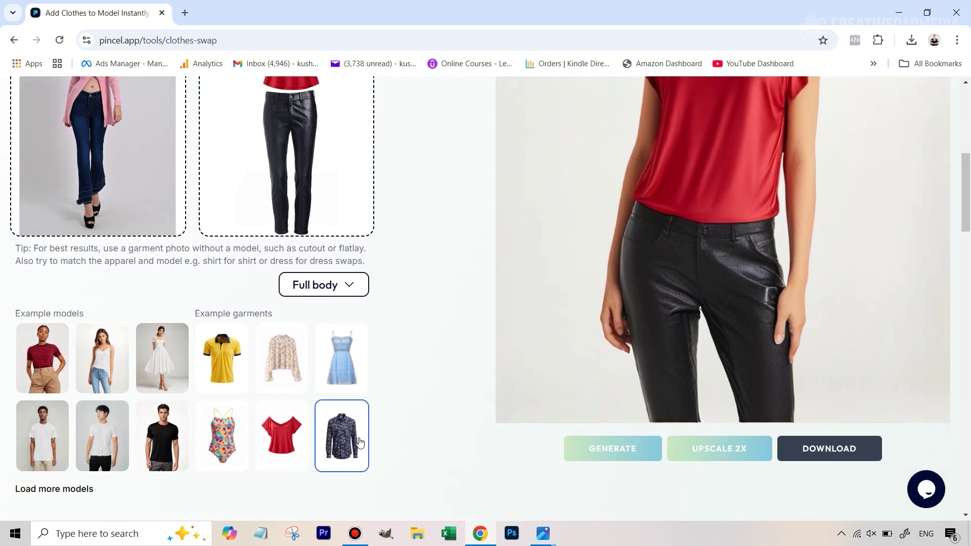
scroll(360, 445, "up", 1)
scroll(273, 328, "down", 1)
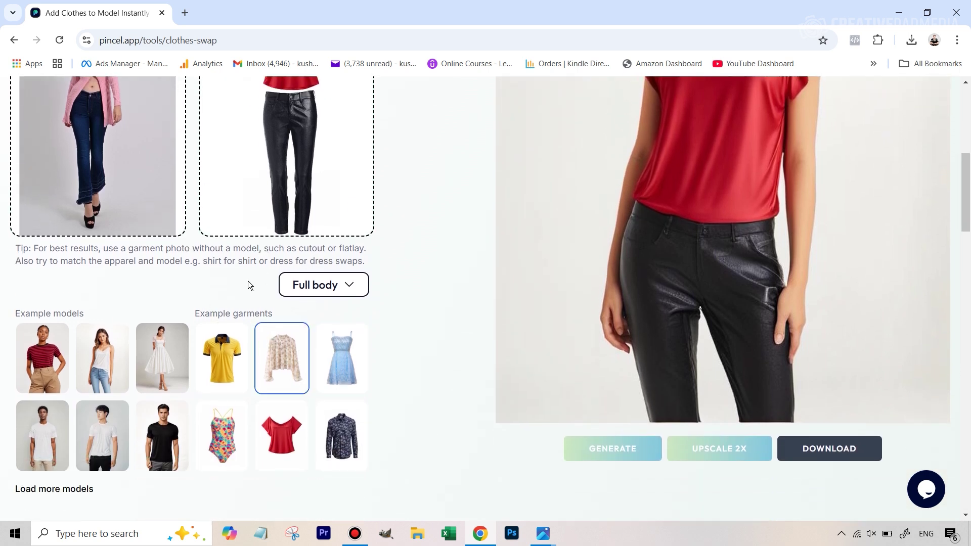
scroll(250, 267, "up", 2)
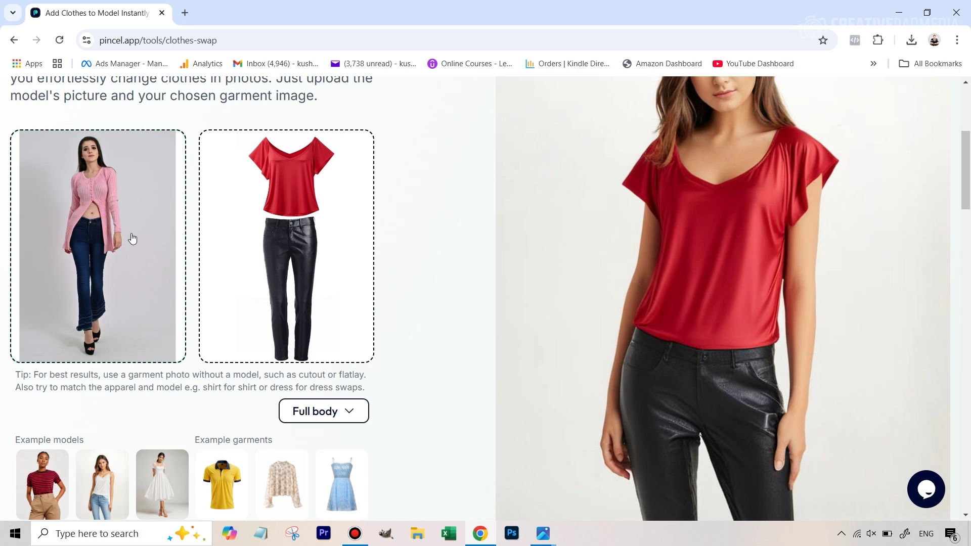
scroll(291, 342, "down", 1)
scroll(291, 342, "down", 1)
left_click(285, 420)
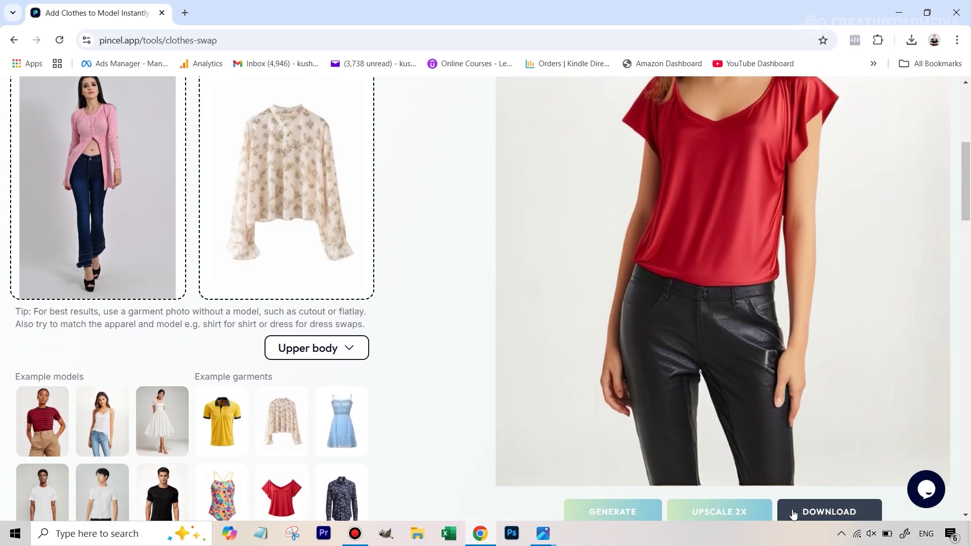
left_click(617, 511)
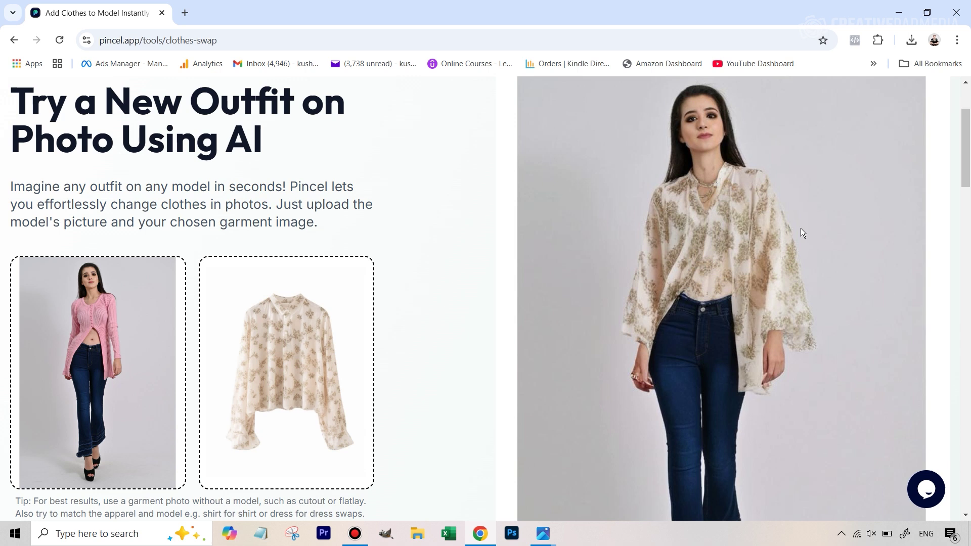
- Replace the garment with the blue denim jeans image, cropped around the whole pair
scroll(743, 229, "down", 4)
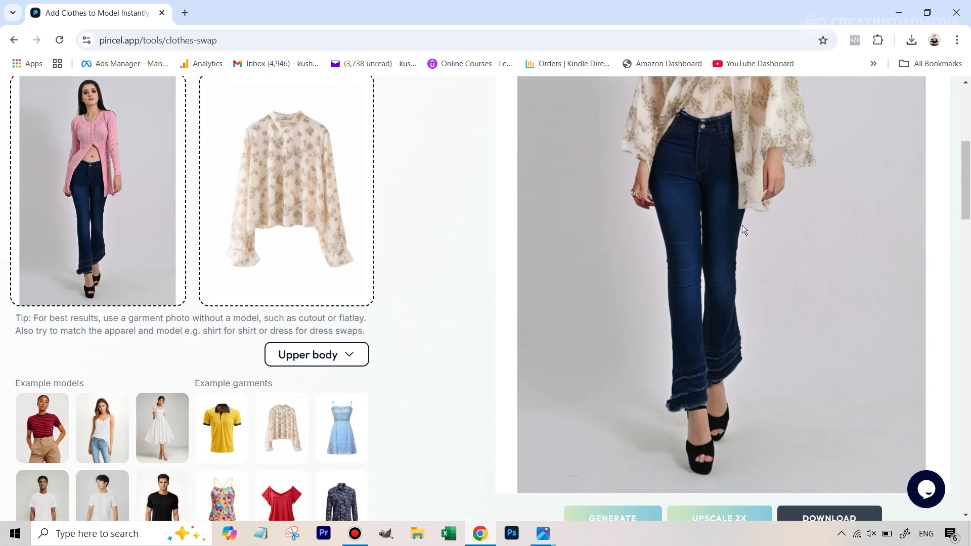
scroll(742, 226, "up", 5)
scroll(737, 220, "down", 1)
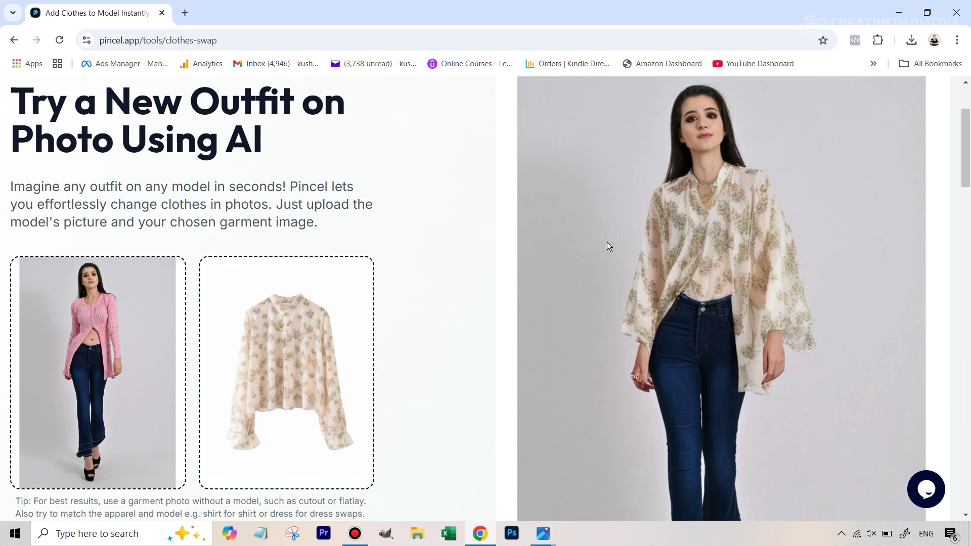
scroll(633, 226, "down", 1)
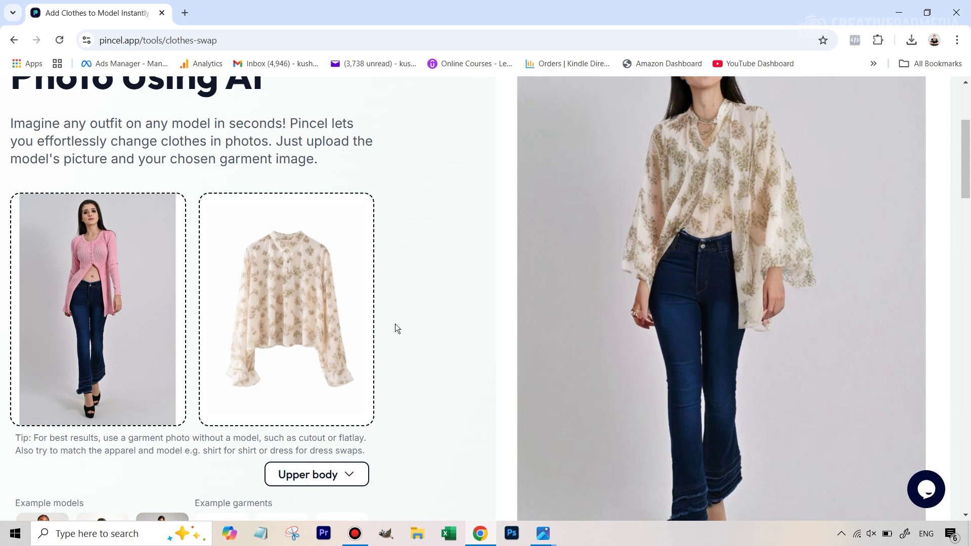
left_click(323, 310)
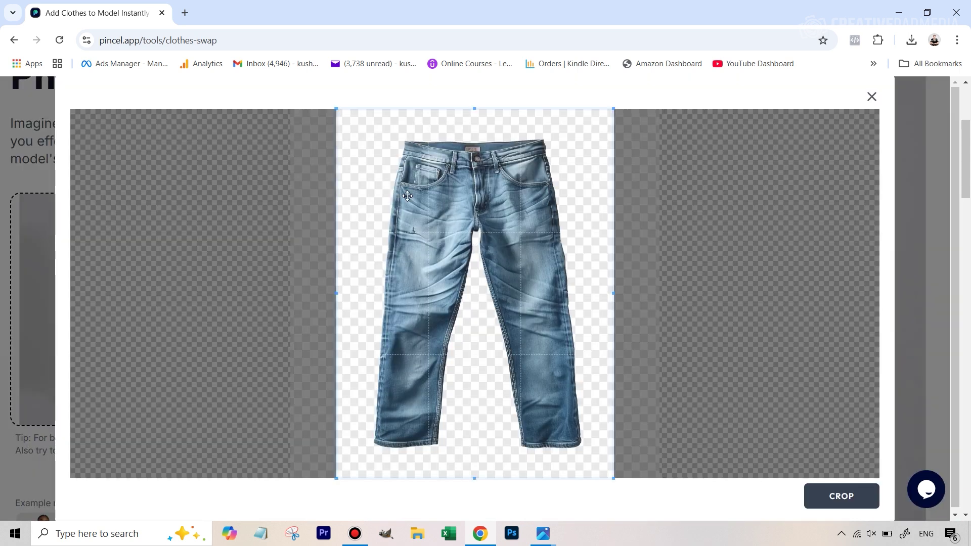
left_click(830, 495)
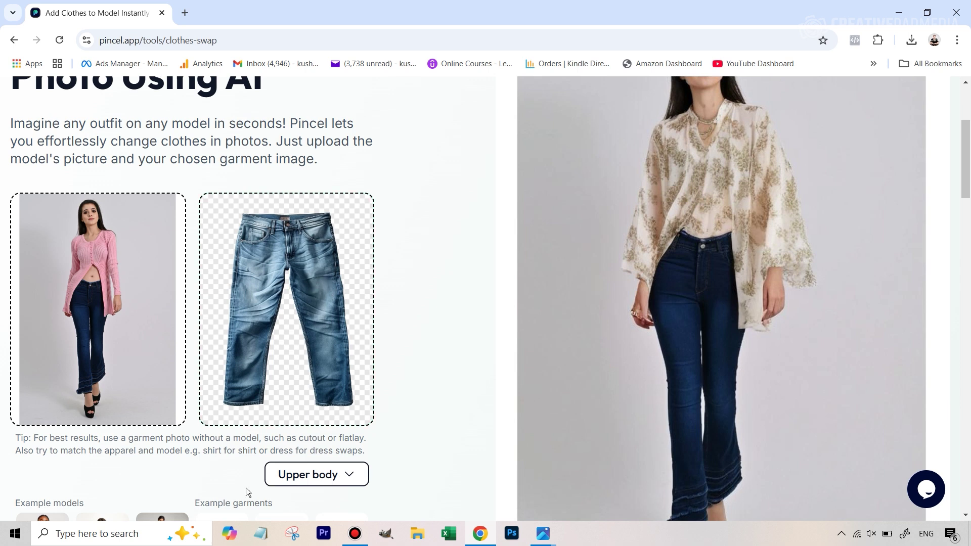
- Set the garment type to Lower body and generate the swap with the blue jeans
scroll(500, 461, "down", 2)
scroll(500, 466, "down", 2)
left_click(293, 411)
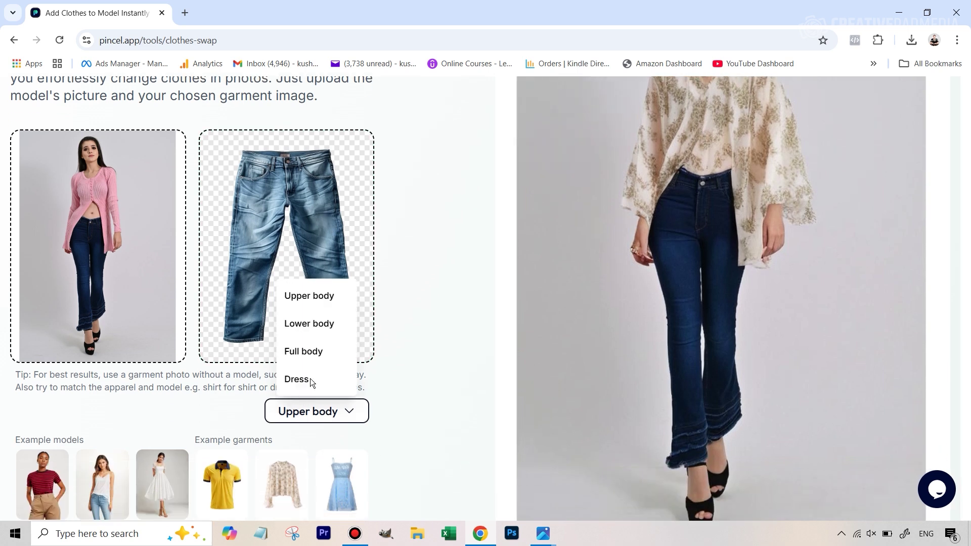
left_click(310, 325)
scroll(505, 379, "down", 3)
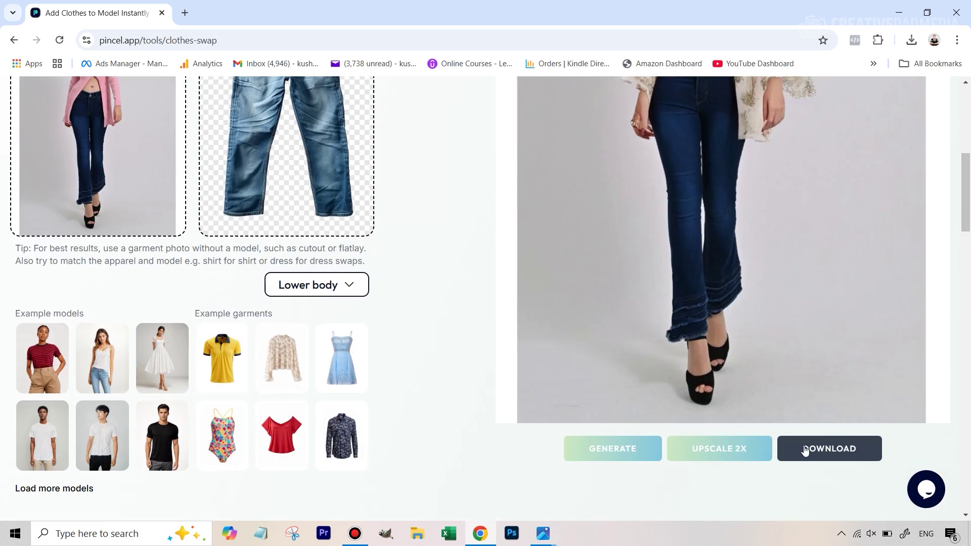
left_click(620, 450)
- Compare the lower-body result with the source jeans and the original model photo, from the waistband down to the hems and shoes
scroll(822, 325, "up", 4)
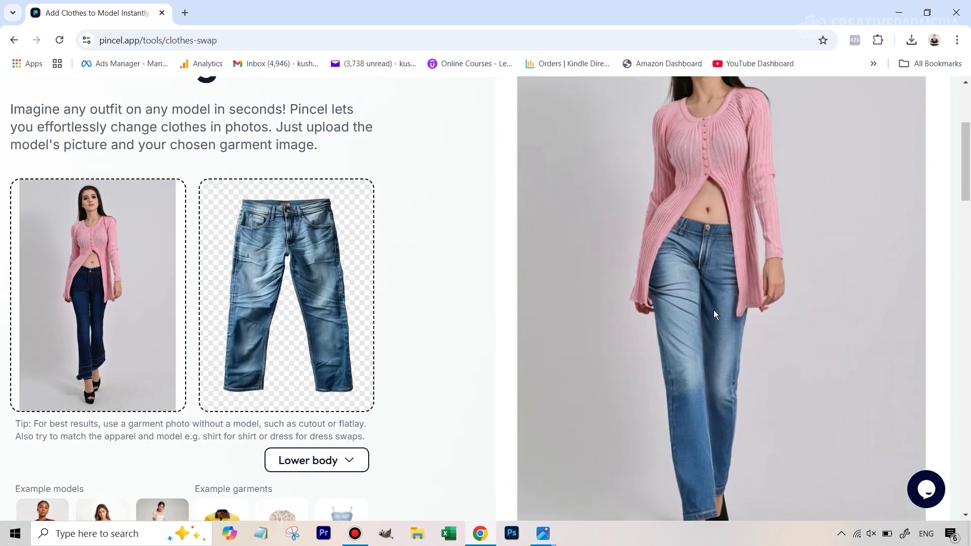
scroll(708, 309, "up", 1)
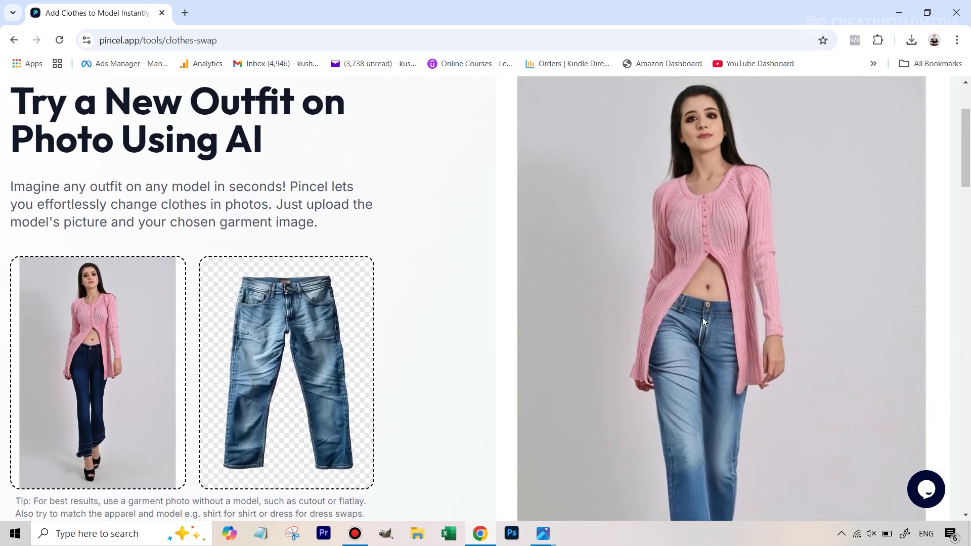
scroll(663, 378, "down", 1)
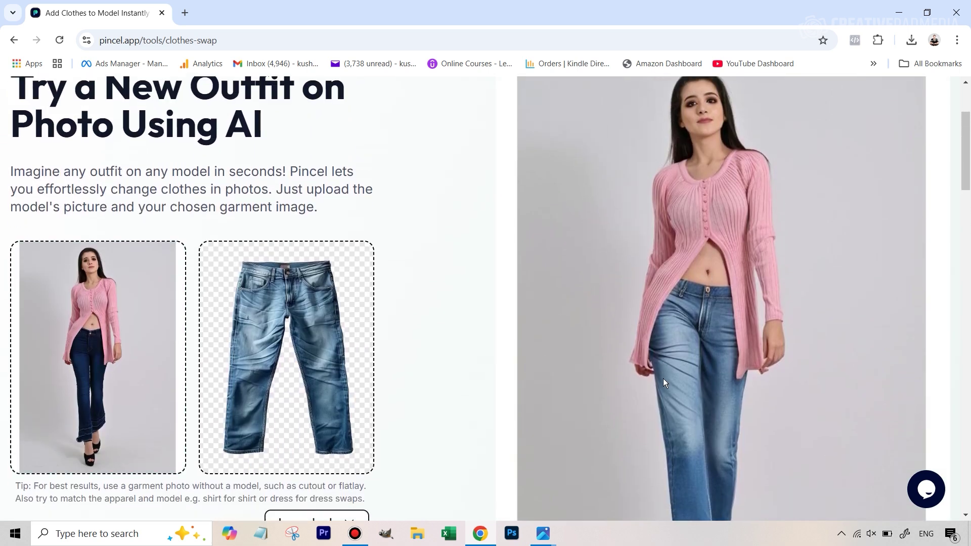
scroll(681, 293, "down", 2)
scroll(681, 293, "up", 3)
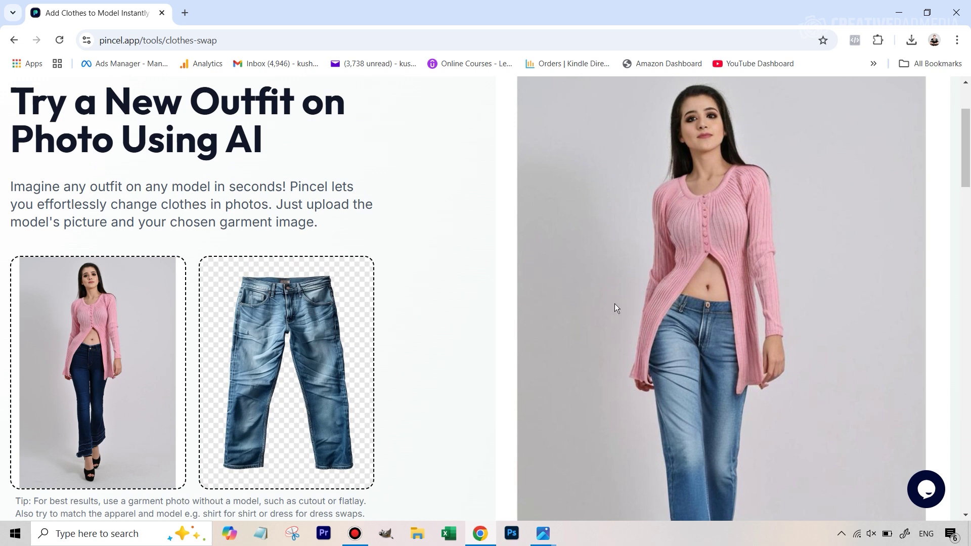
scroll(585, 313, "down", 1)
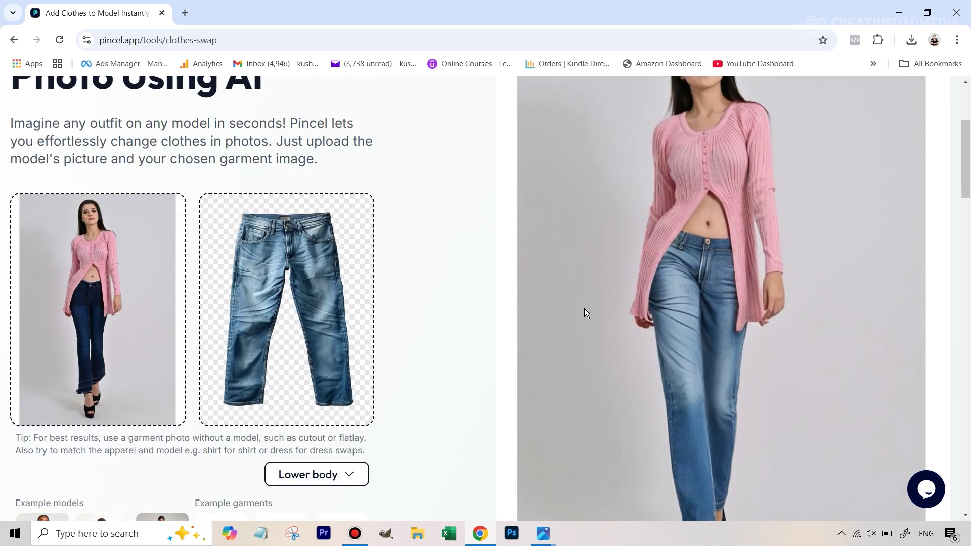
scroll(735, 293, "down", 2)
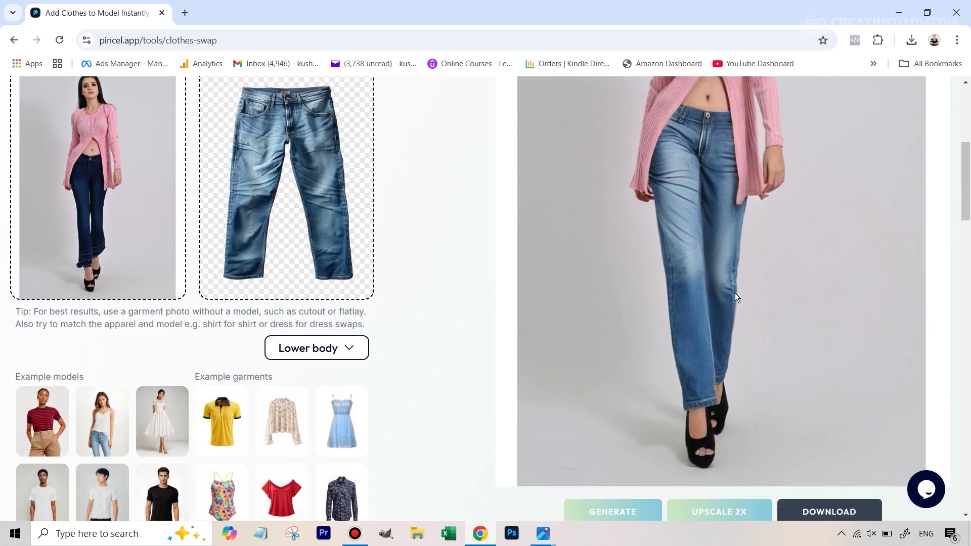
scroll(735, 294, "down", 2)
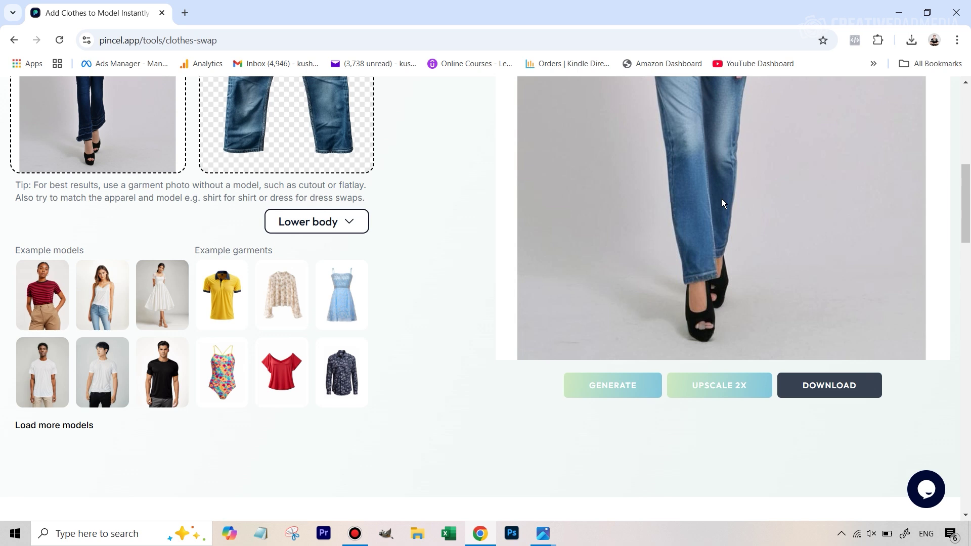
scroll(705, 366, "up", 1)
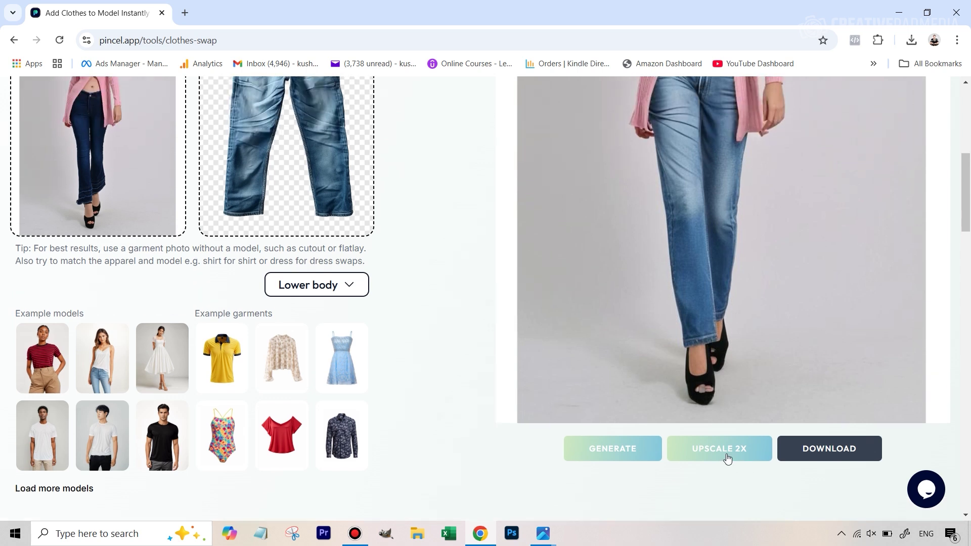
scroll(455, 346, "up", 1)
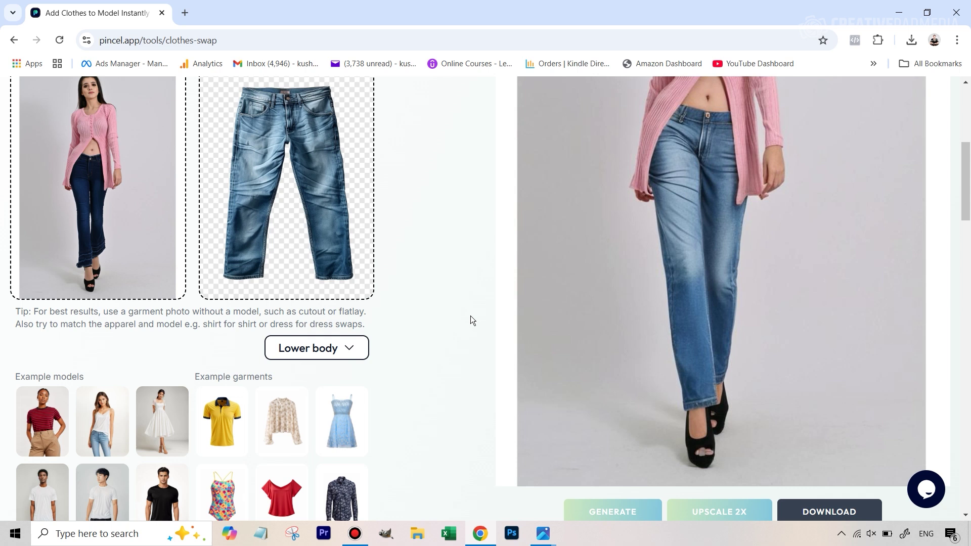
scroll(470, 316, "up", 3)
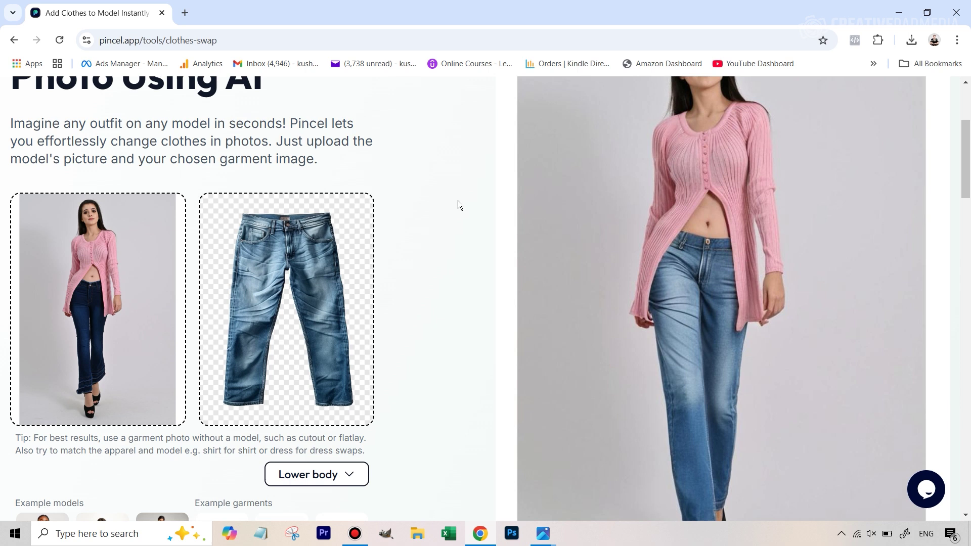
- Load more models to open Pincel's gallery of AI-generated fashion models
scroll(456, 201, "down", 3)
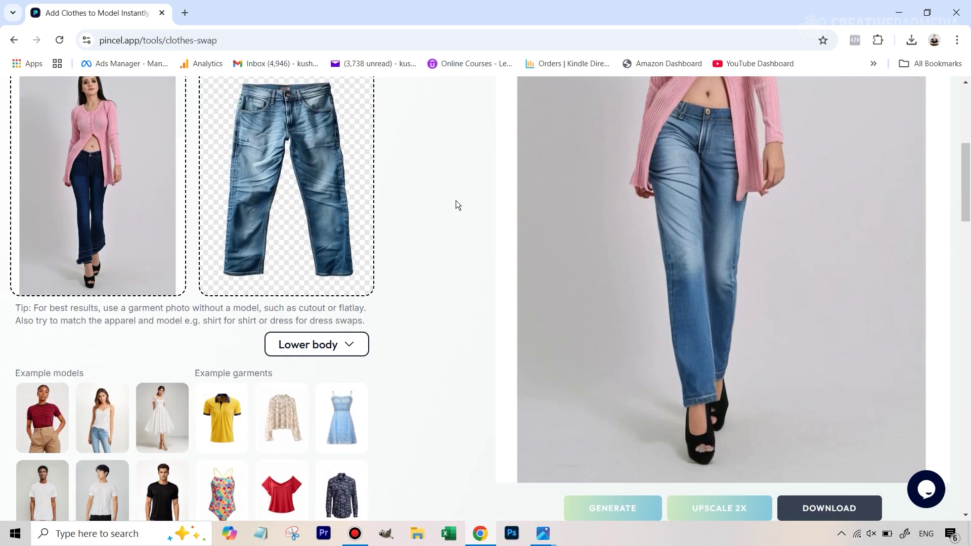
scroll(456, 200, "down", 1)
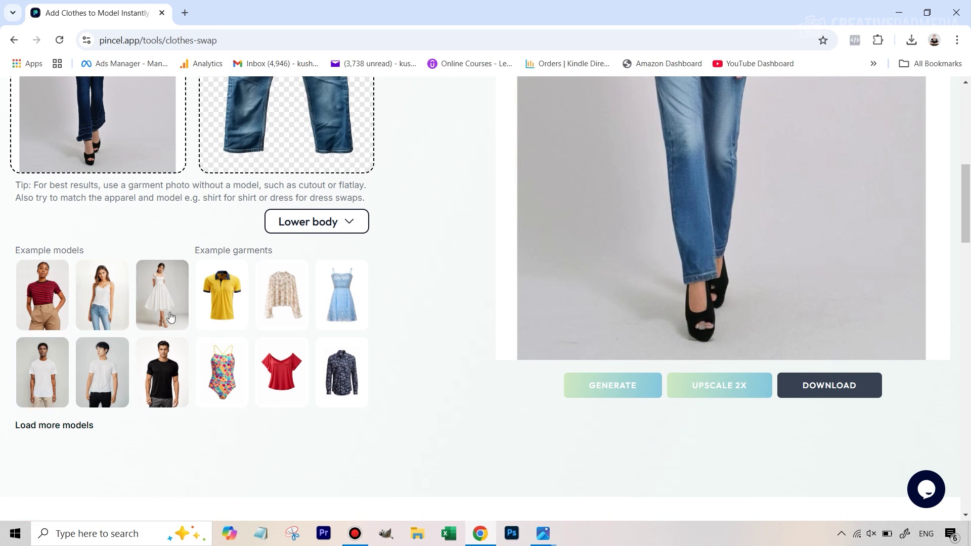
left_click(80, 425)
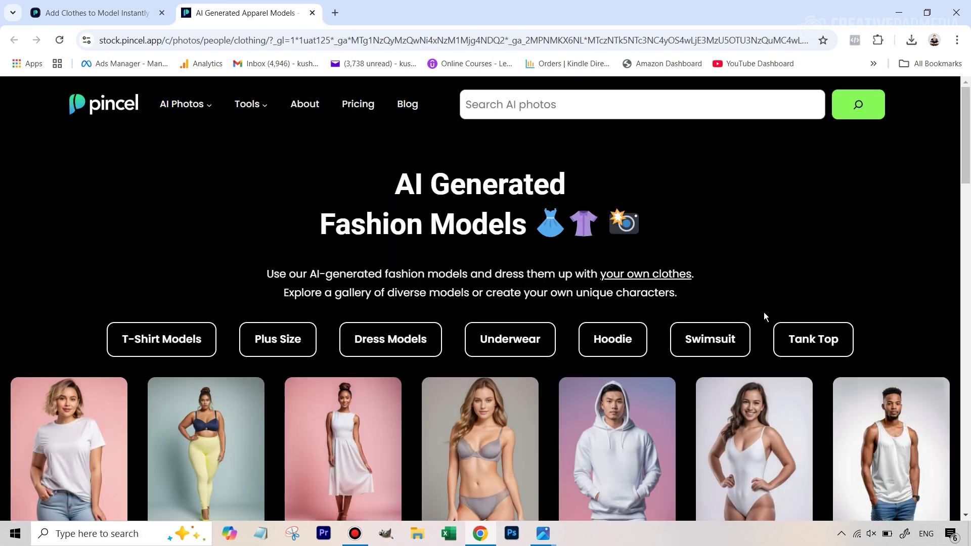
- Open the Hoodie Models category and browse its photos of models wearing white hoodies
scroll(763, 312, "down", 3)
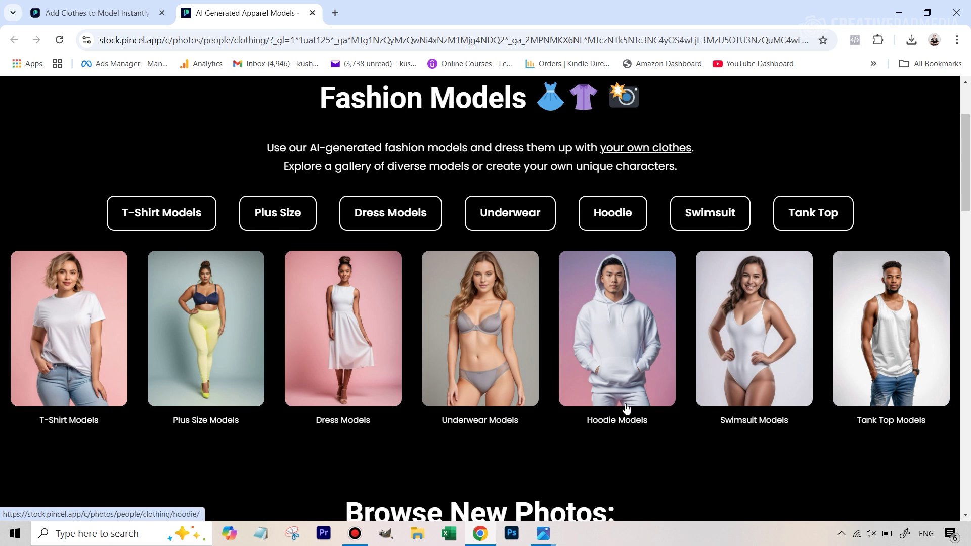
left_click(626, 372)
scroll(613, 214, "down", 1)
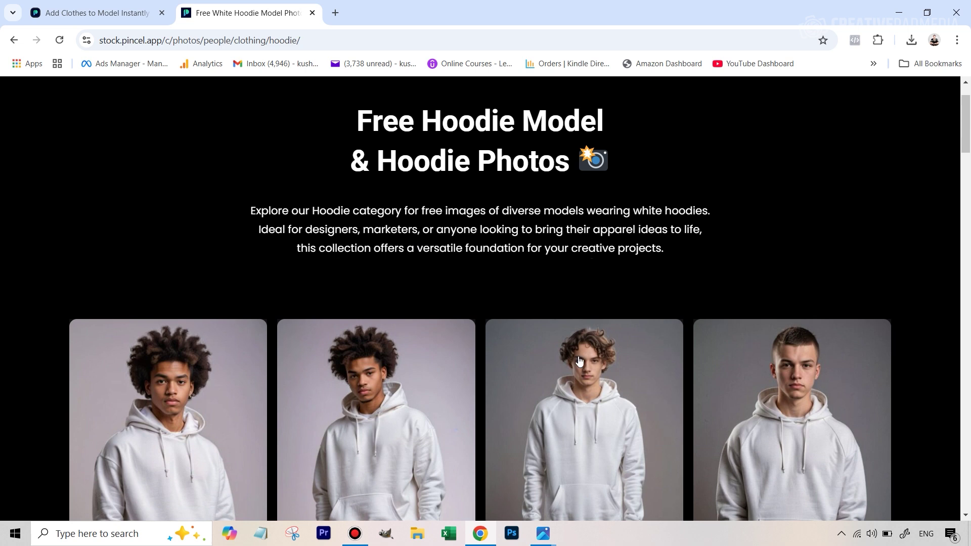
scroll(602, 360, "down", 2)
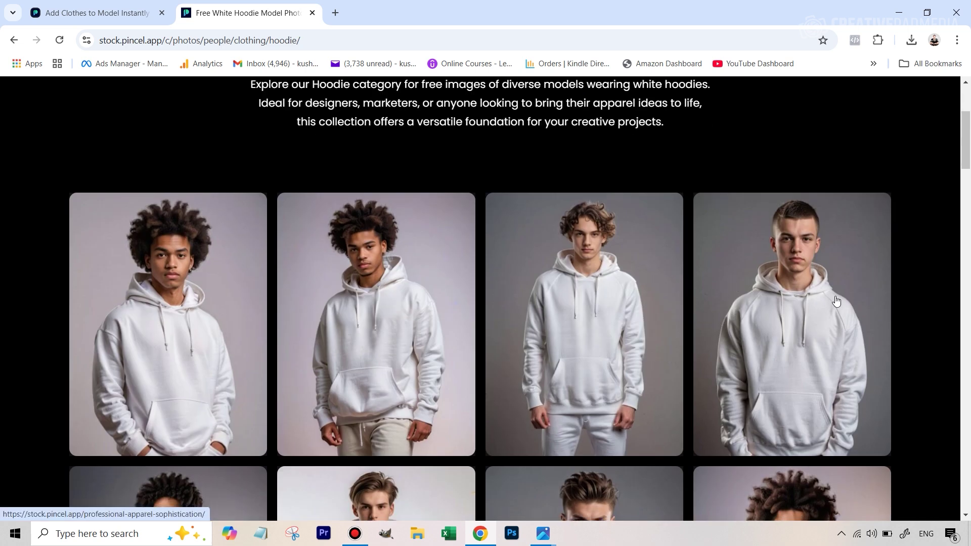
scroll(695, 280, "down", 4)
scroll(697, 280, "down", 20)
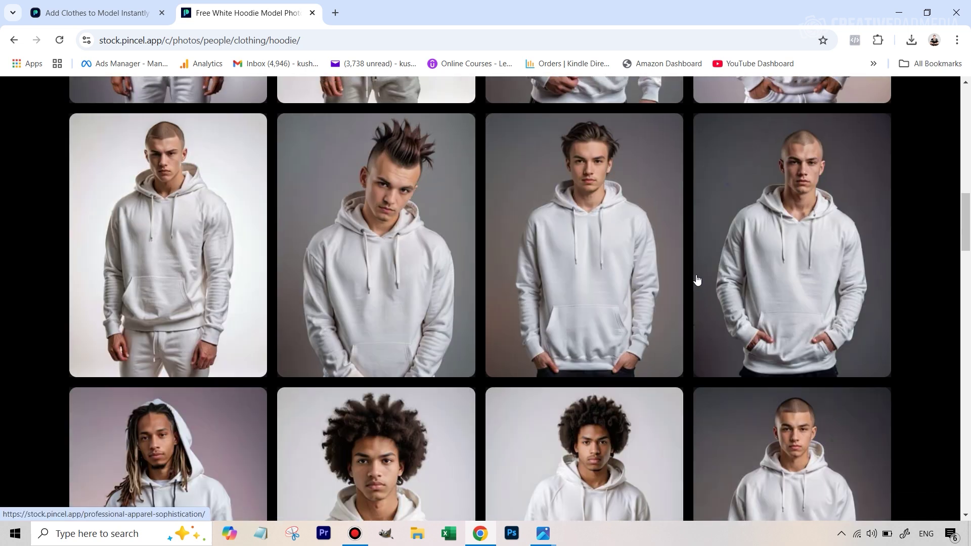
scroll(697, 278, "down", 12)
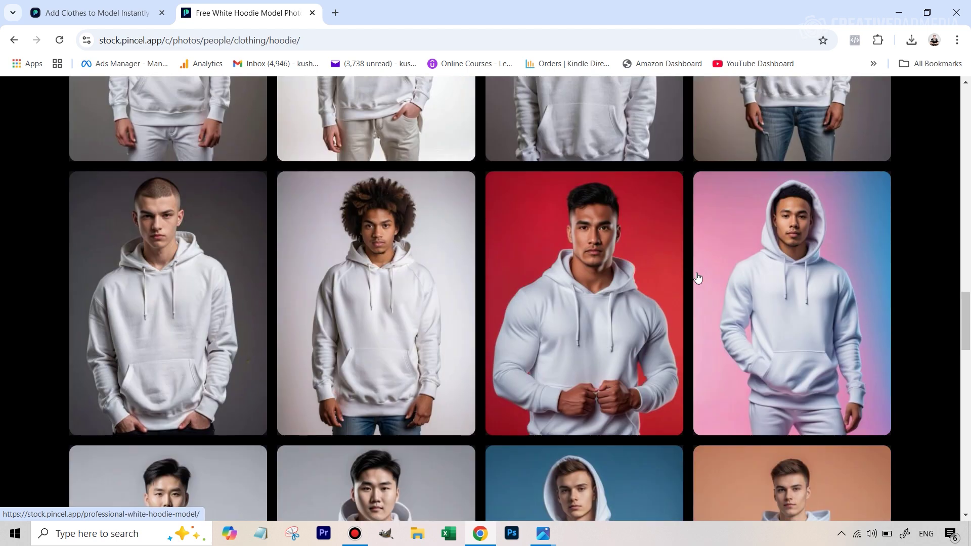
scroll(697, 277, "down", 2)
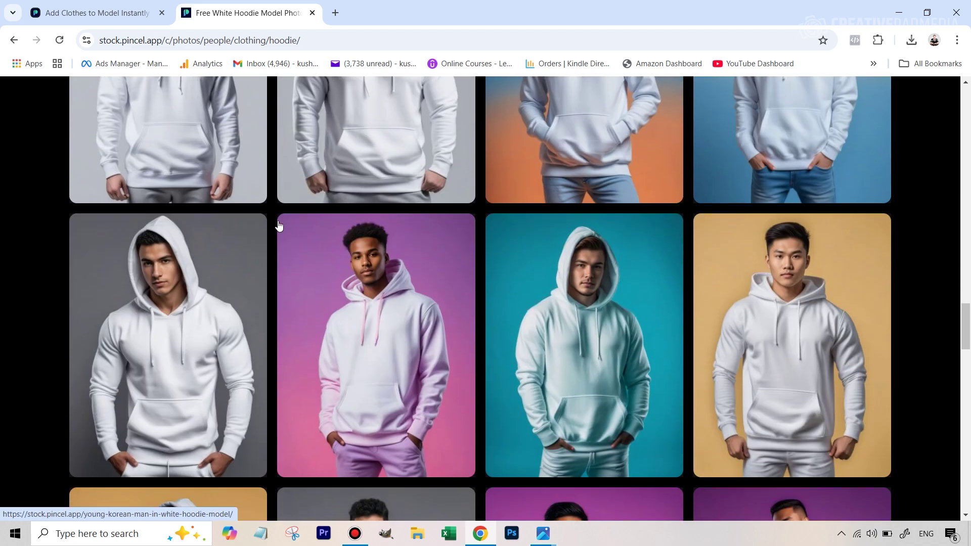
scroll(647, 268, "down", 5)
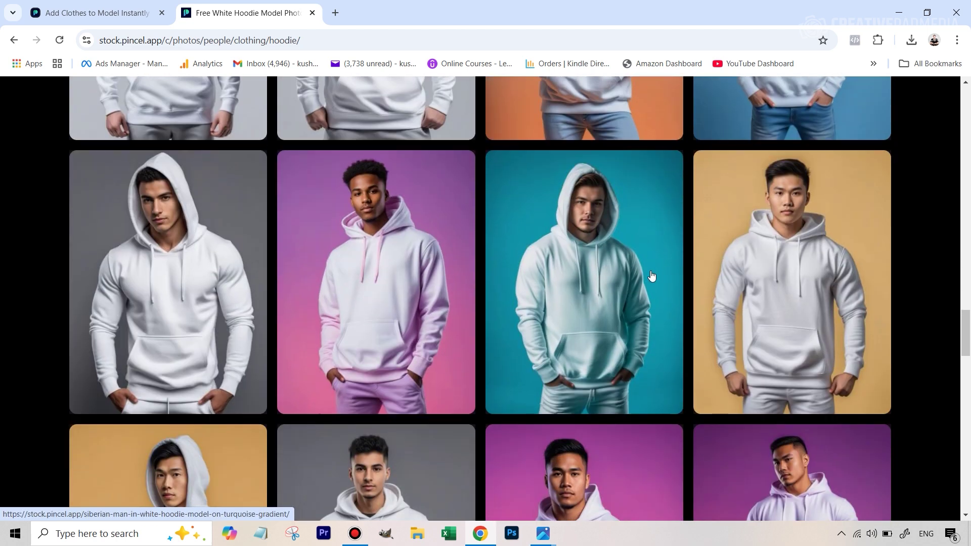
scroll(685, 320, "down", 4)
scroll(685, 321, "down", 12)
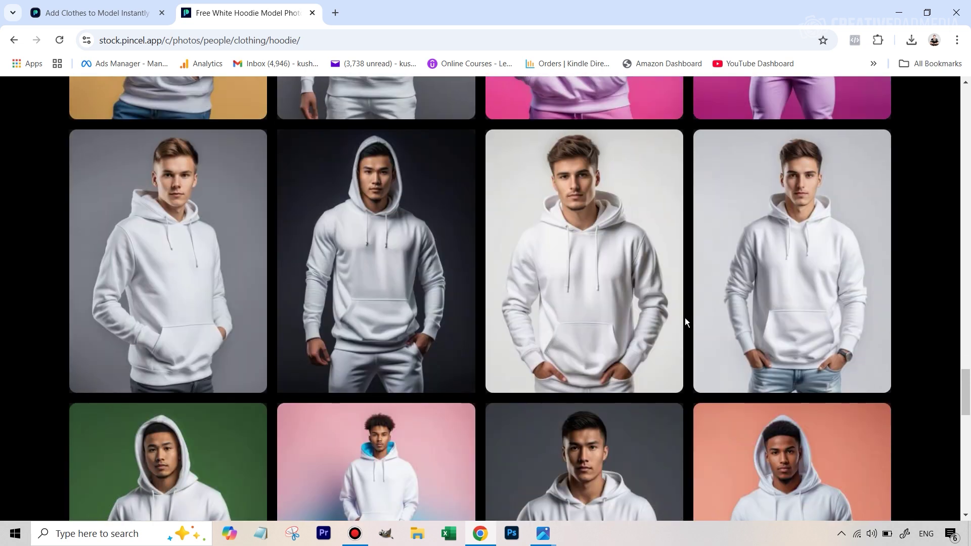
scroll(681, 322, "down", 10)
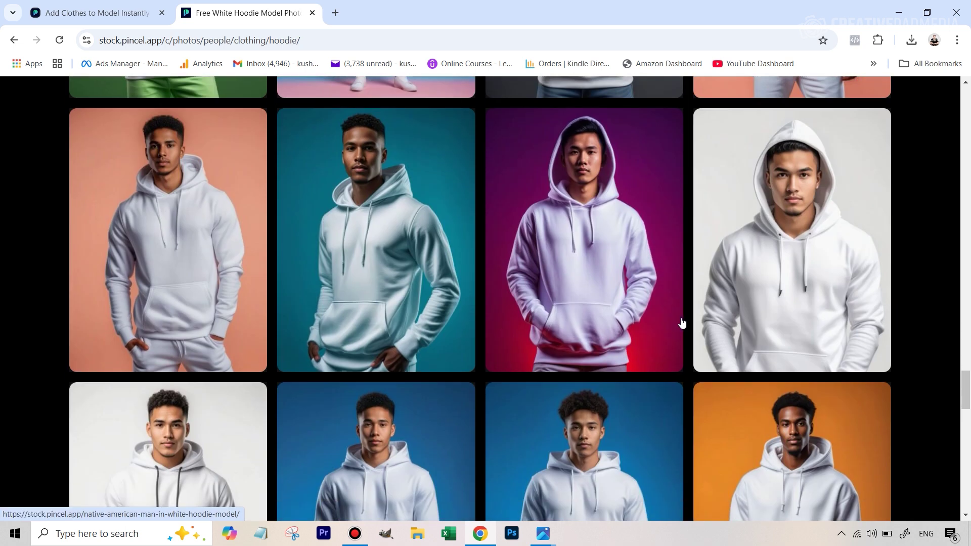
scroll(681, 322, "down", 4)
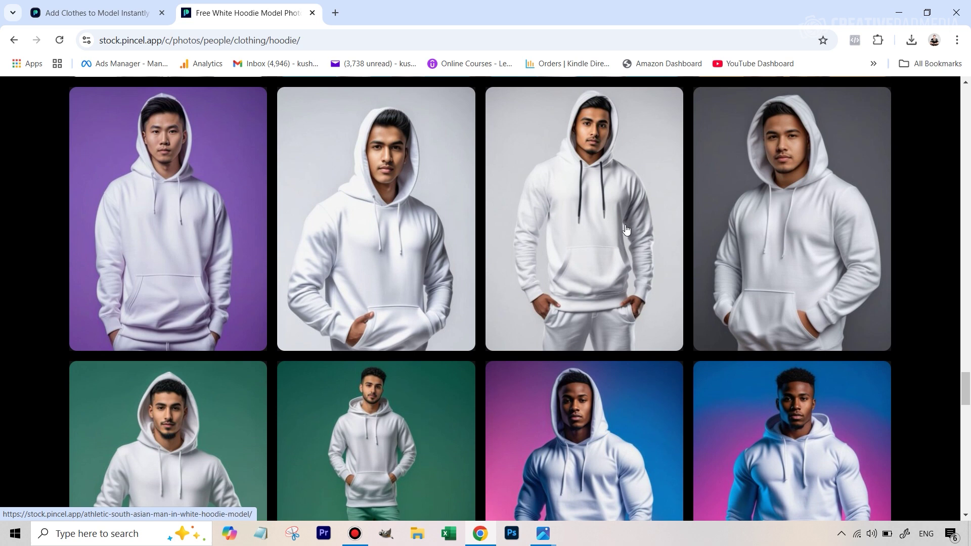
- Open the photo of the athletic South Asian man in a hooded white hoodie with dark drawstrings and show its prompt
left_click(589, 206)
scroll(693, 210, "down", 2)
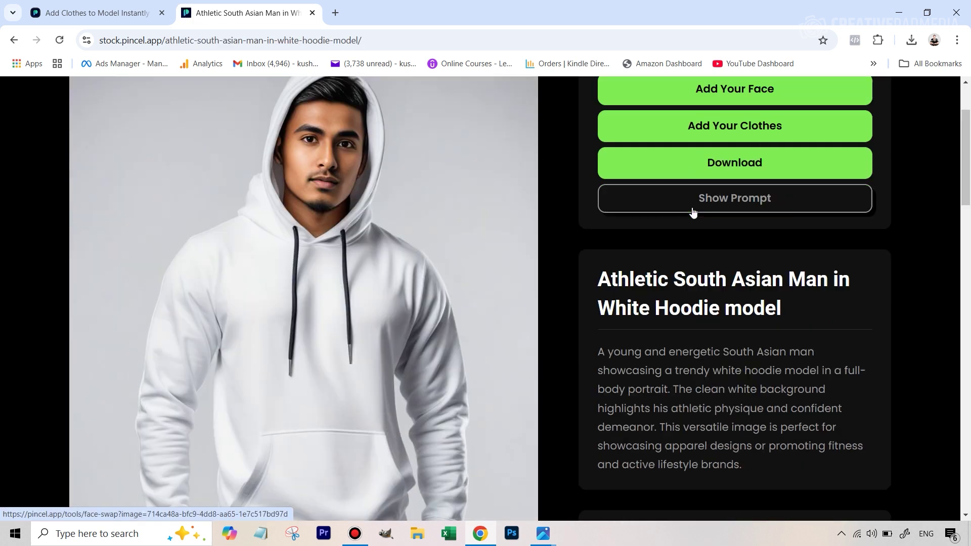
scroll(698, 218, "up", 2)
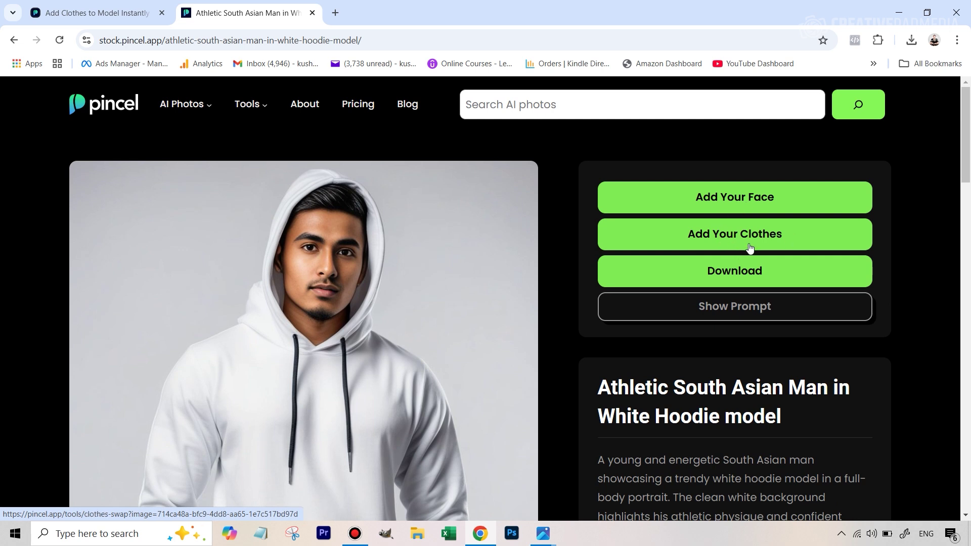
scroll(766, 275, "down", 1)
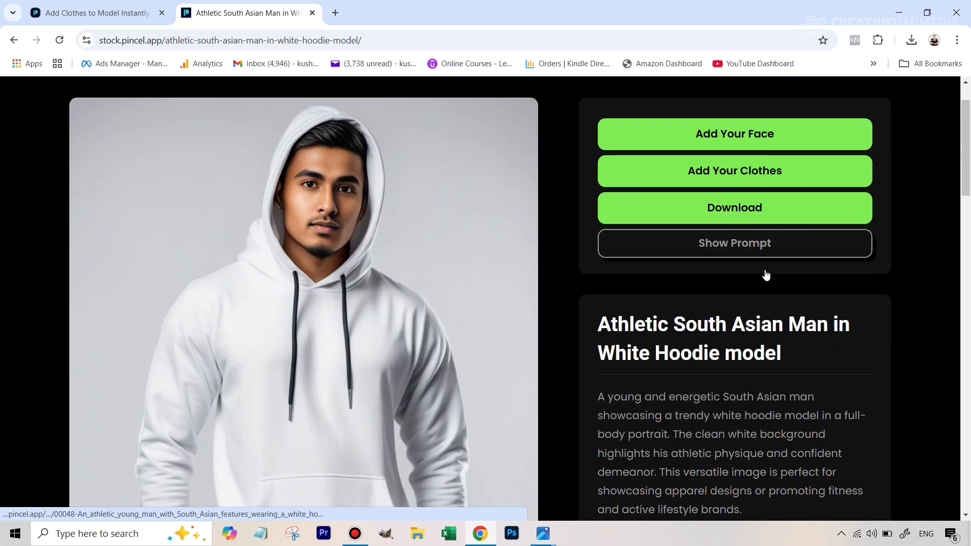
left_click(750, 265)
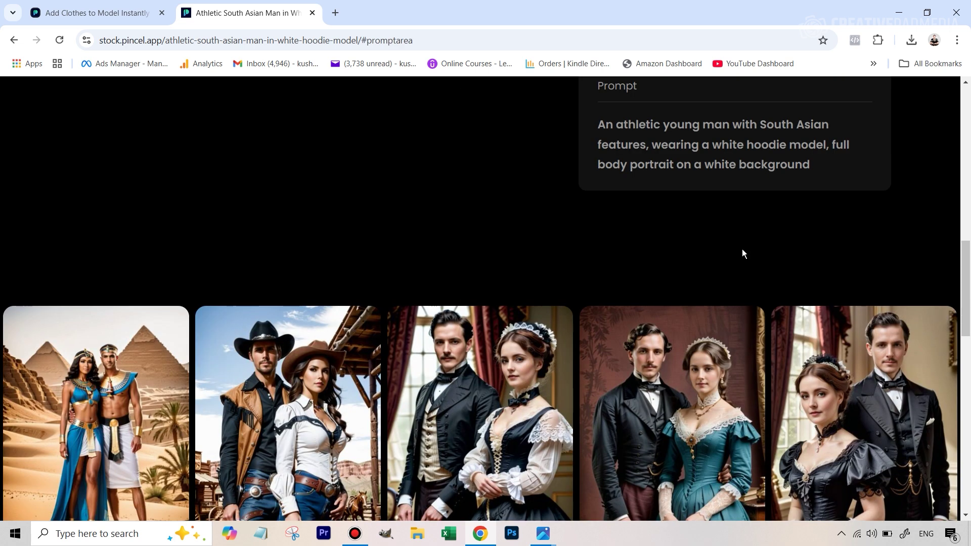
- Read the photo's prompt and compare it with the hoodie model image, its description and the available options
scroll(739, 247, "up", 3)
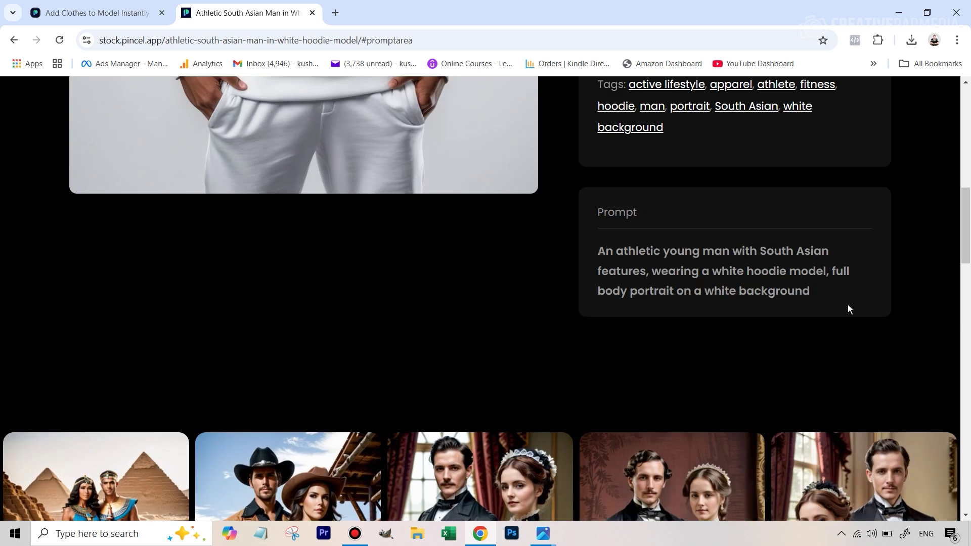
scroll(803, 301, "up", 5)
scroll(424, 168, "up", 4)
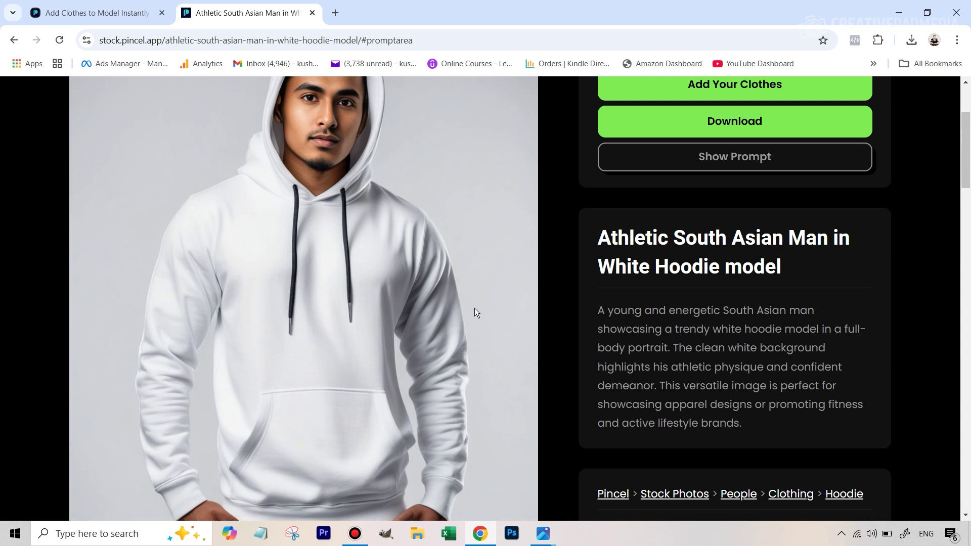
scroll(687, 389, "down", 5)
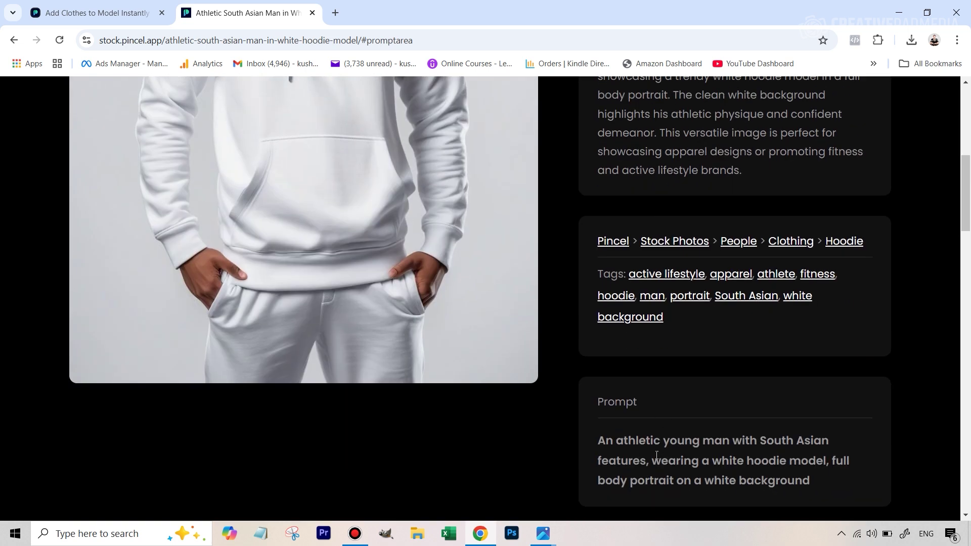
scroll(585, 266, "up", 7)
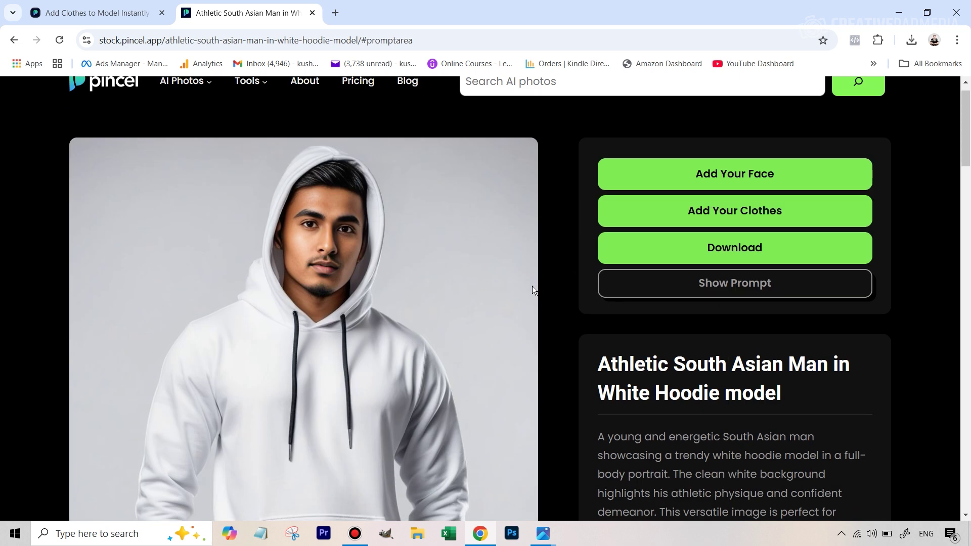
scroll(445, 311, "down", 3)
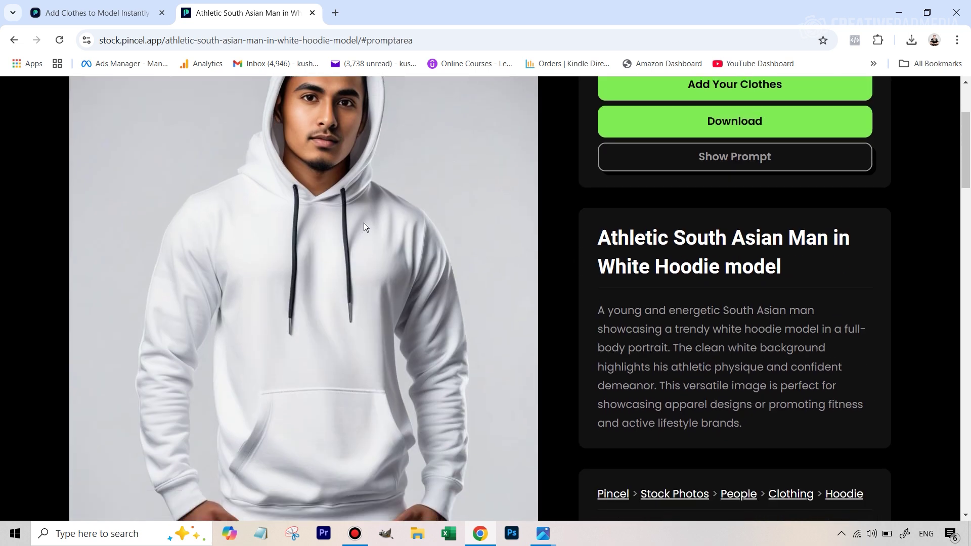
scroll(363, 222, "up", 1)
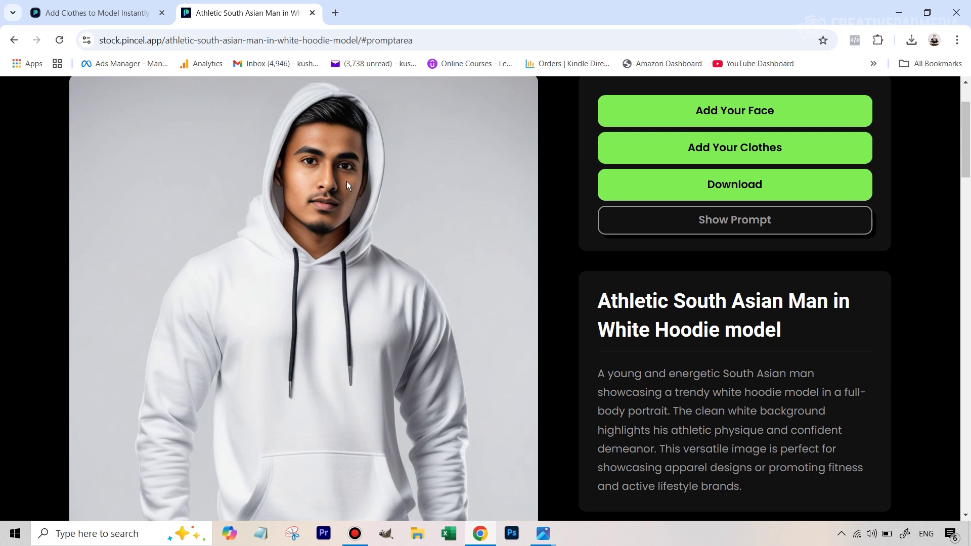
scroll(469, 230, "up", 2)
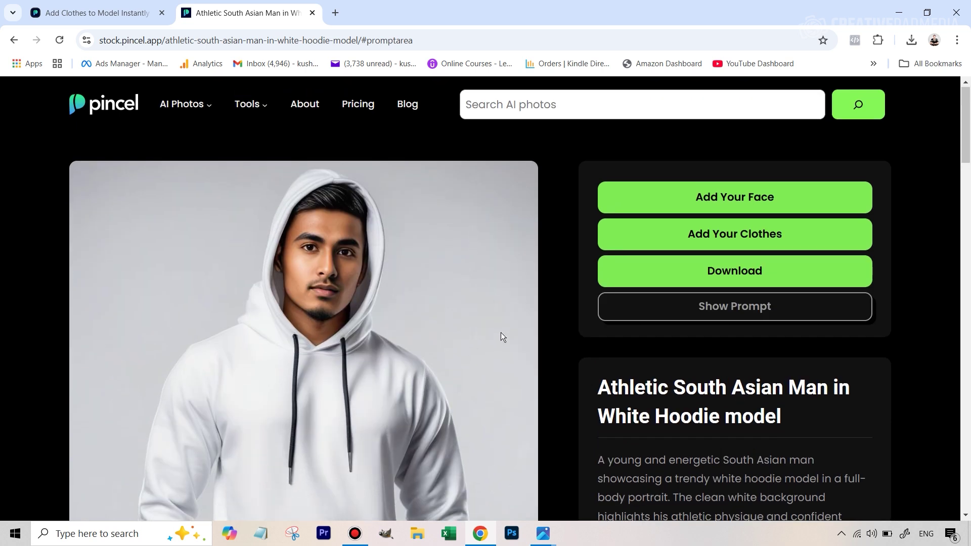
- Swap the hoodie model's face with the close-up portrait of the man with his hand in his hair, using Face Swap
left_click(739, 201)
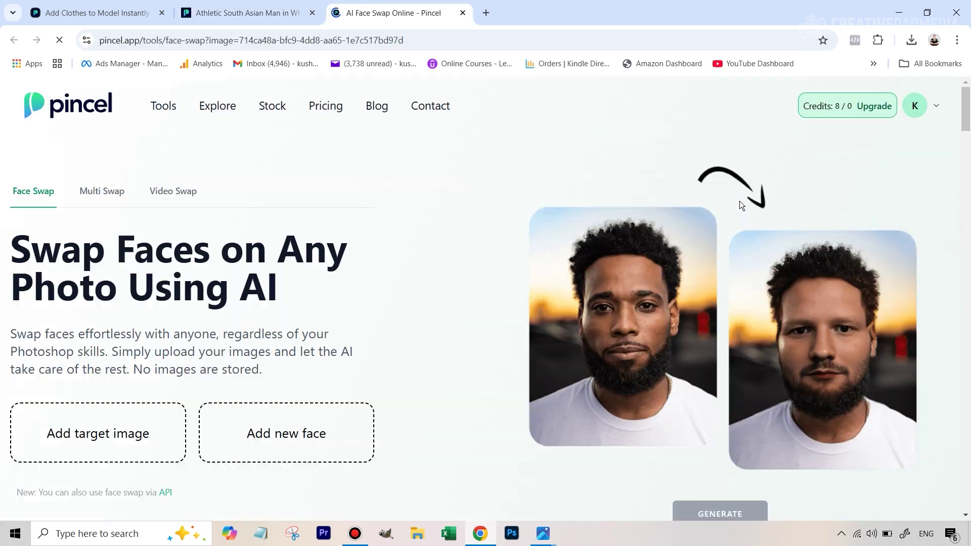
scroll(309, 182, "down", 1)
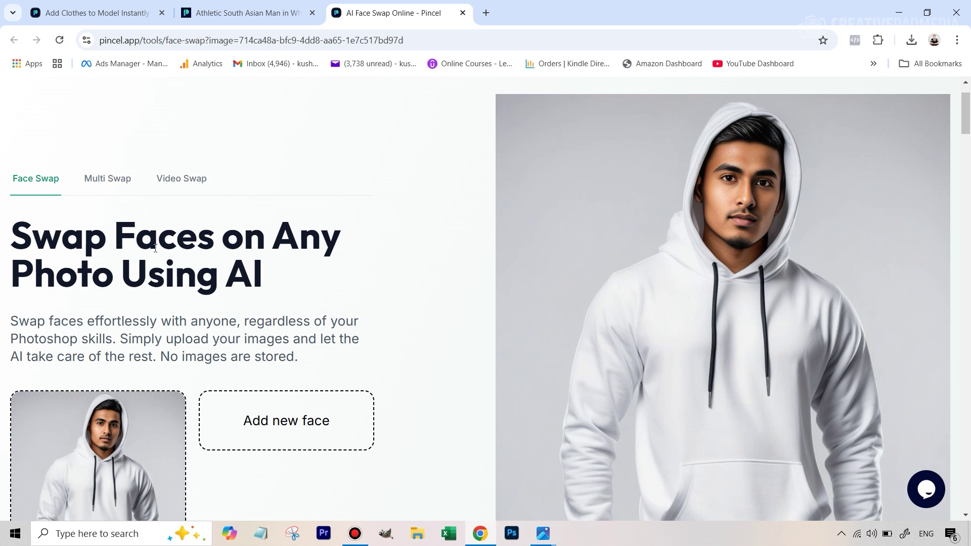
scroll(166, 246, "down", 4)
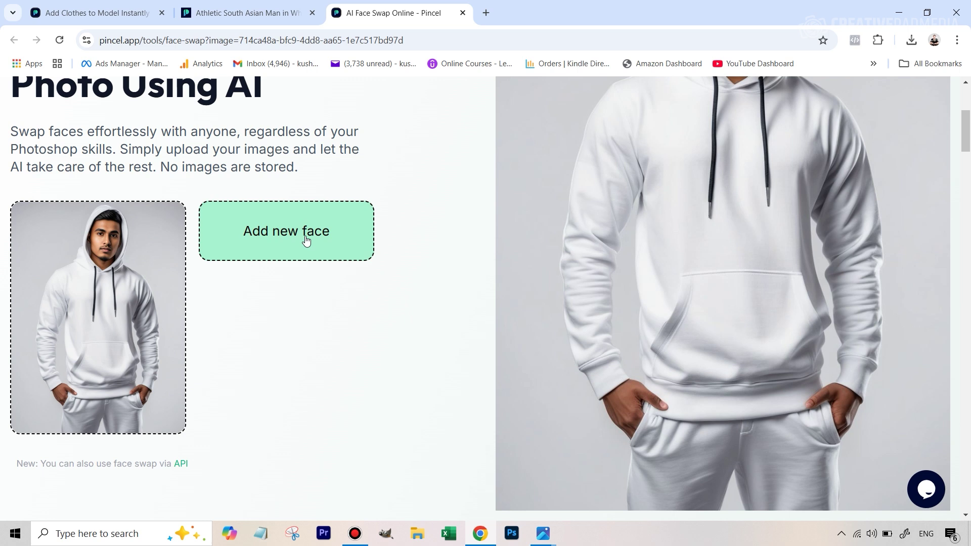
scroll(403, 332, "down", 3)
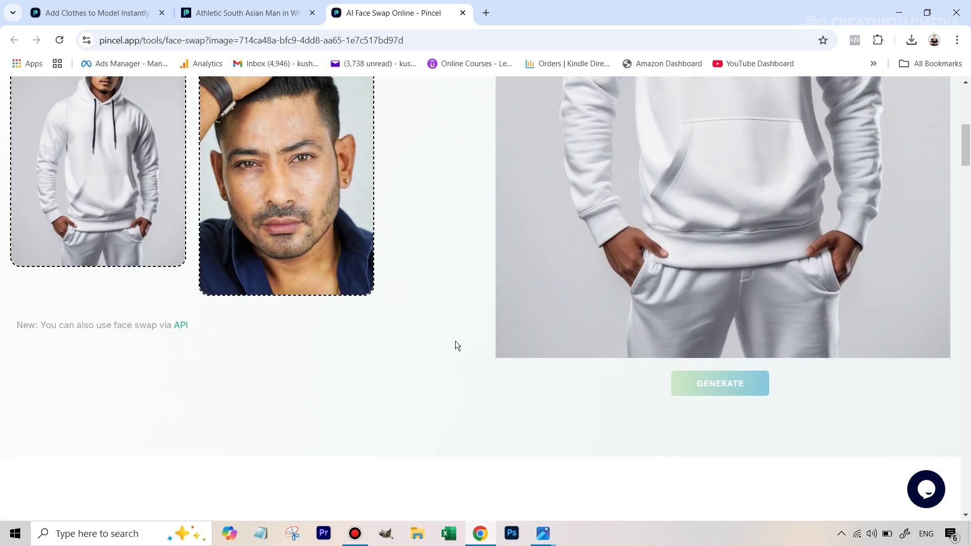
left_click(751, 374)
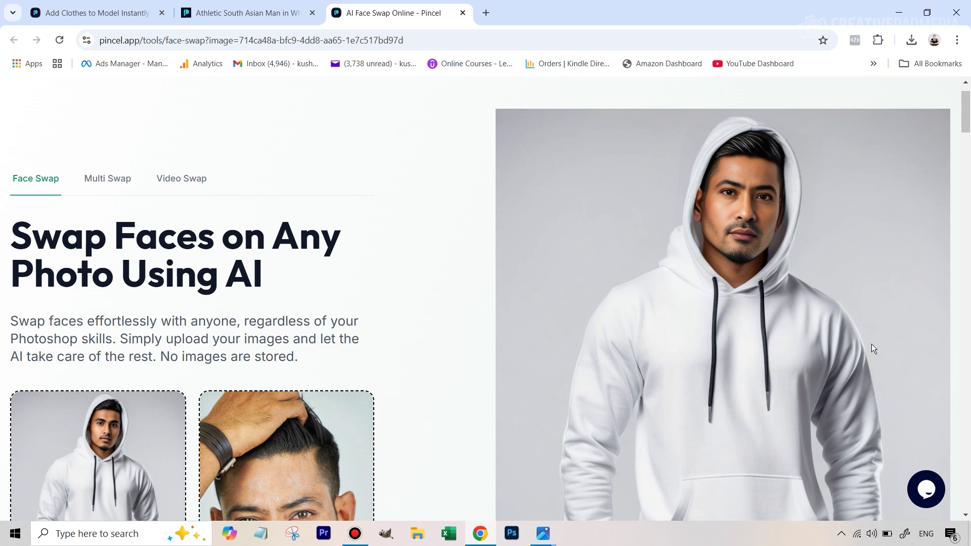
- Compare the face-swapped hoodie model with the source portrait and download the result
scroll(747, 210, "down", 3)
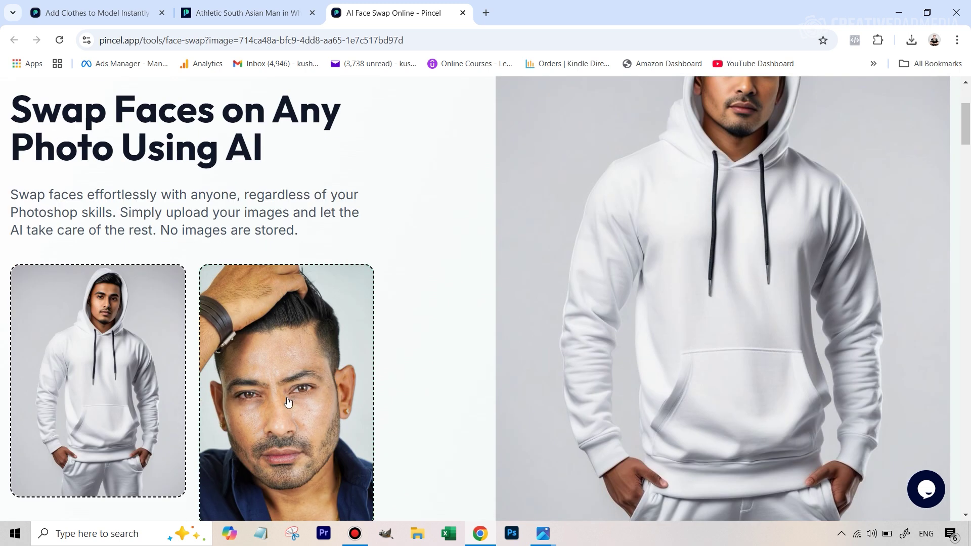
scroll(593, 240, "up", 3)
scroll(674, 256, "down", 3)
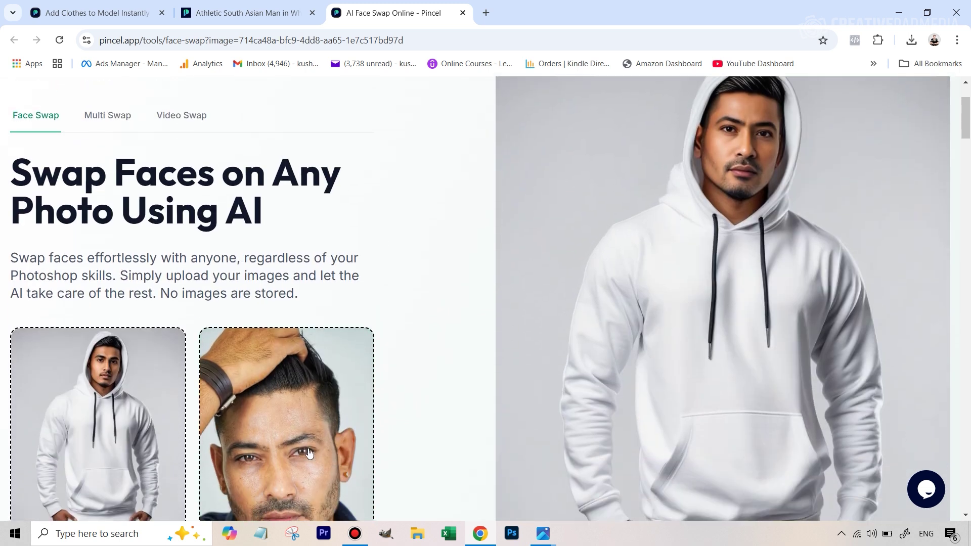
scroll(773, 125, "up", 2)
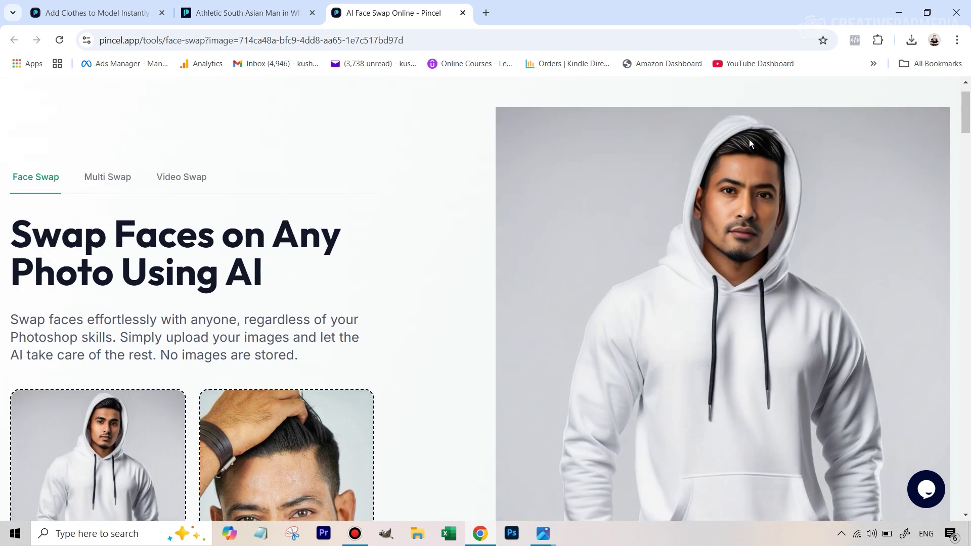
scroll(750, 152, "up", 1)
scroll(757, 211, "down", 4)
scroll(756, 211, "down", 2)
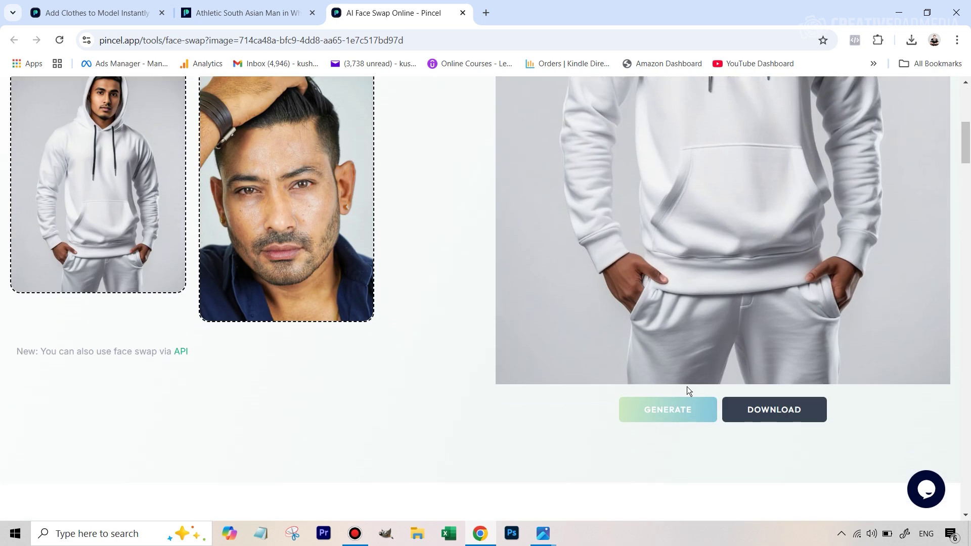
left_click(769, 410)
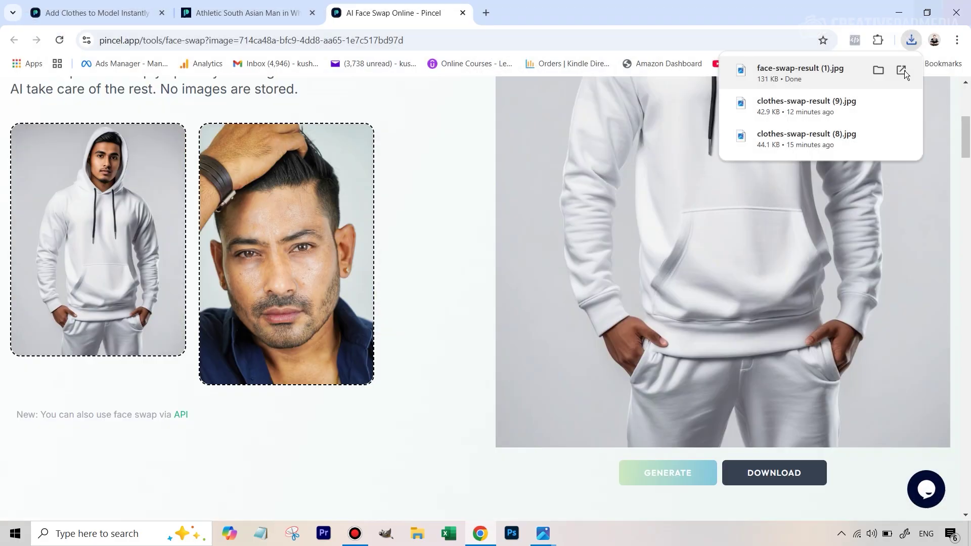
- Open the Clothes Swap tool from Pincel's list of AI photo tools
scroll(659, 246, "up", 1)
scroll(659, 245, "up", 6)
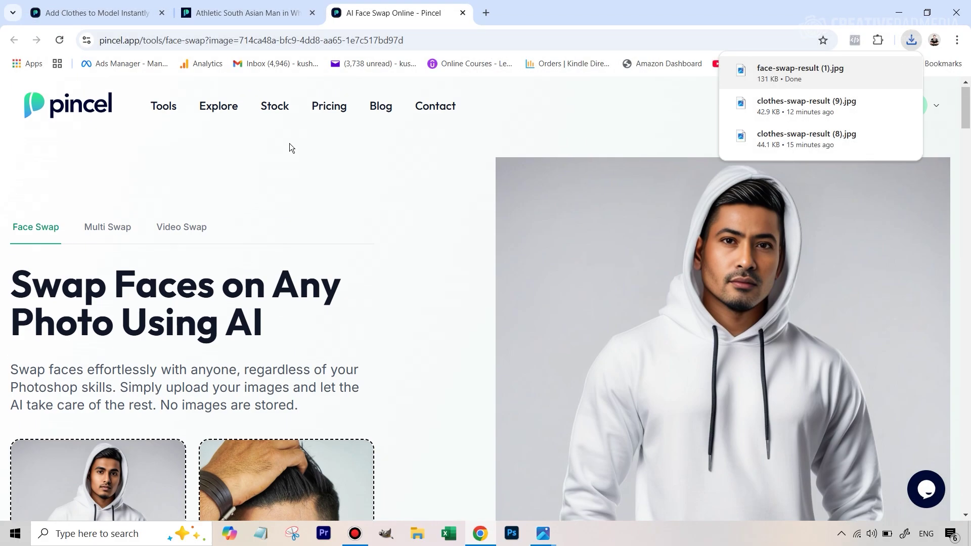
left_click(165, 110)
scroll(403, 302, "down", 10)
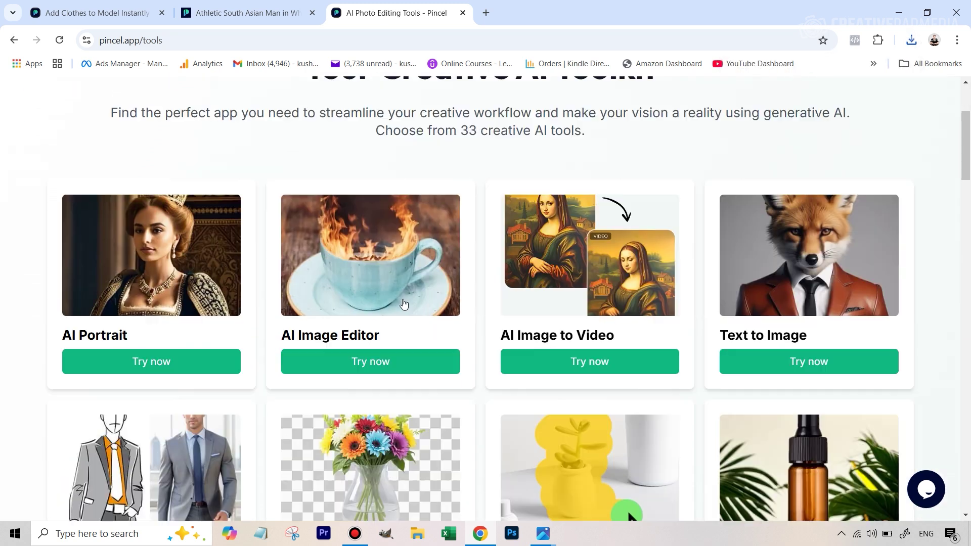
scroll(403, 300, "down", 2)
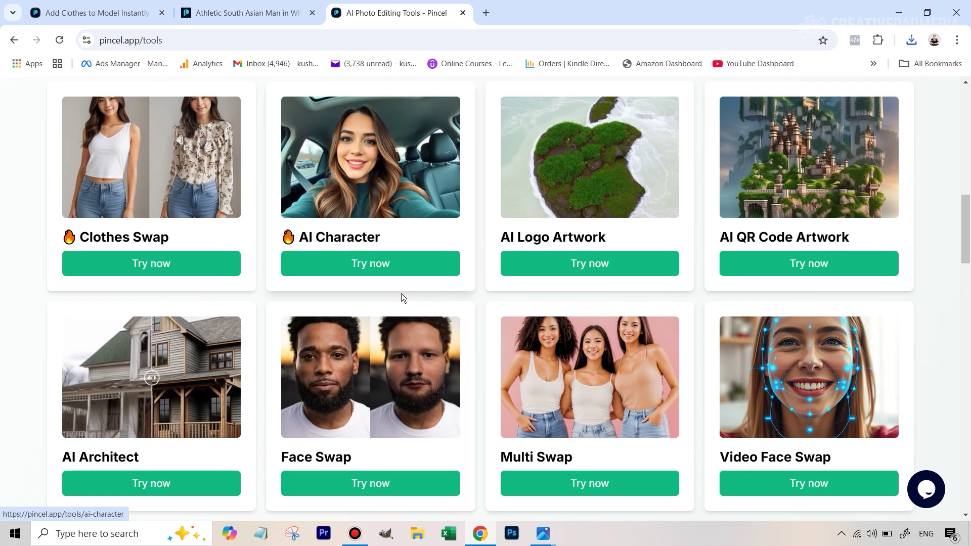
left_click(192, 195)
- Fit the whole black hoodie inside the garment crop and generate its upper-body swap onto the face-swapped man in the white hoodie
scroll(402, 202, "down", 3)
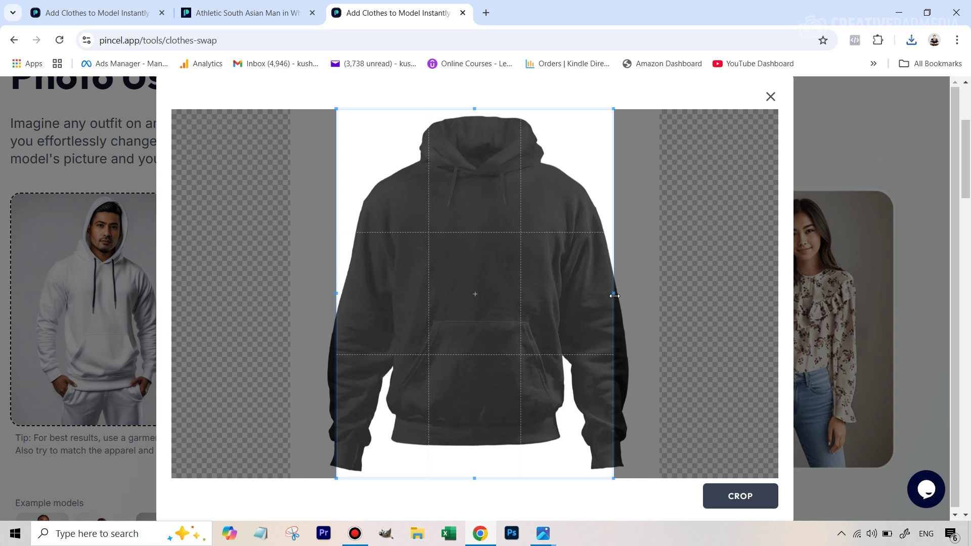
left_click_drag(630, 292, 397, 291)
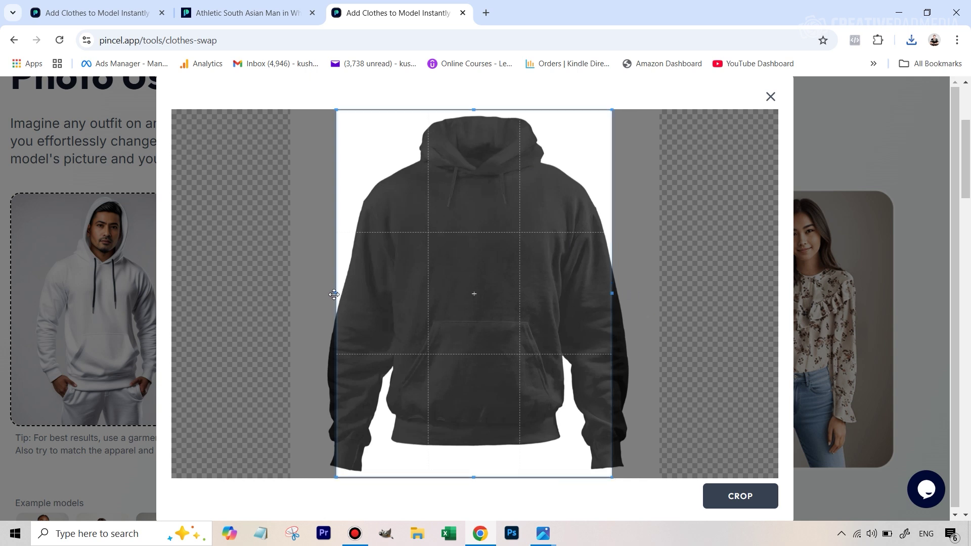
left_click_drag(332, 292, 334, 295)
scroll(454, 293, "down", 1)
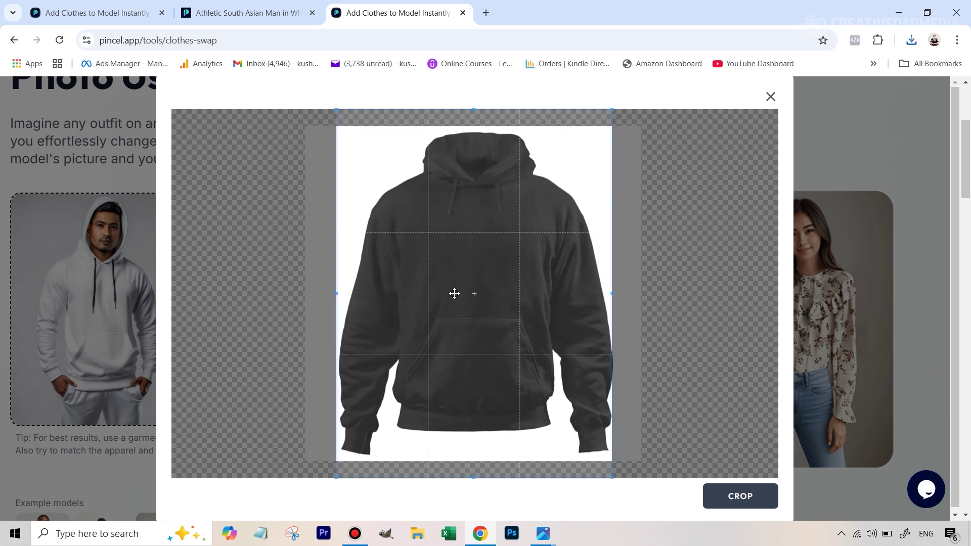
scroll(454, 293, "down", 1)
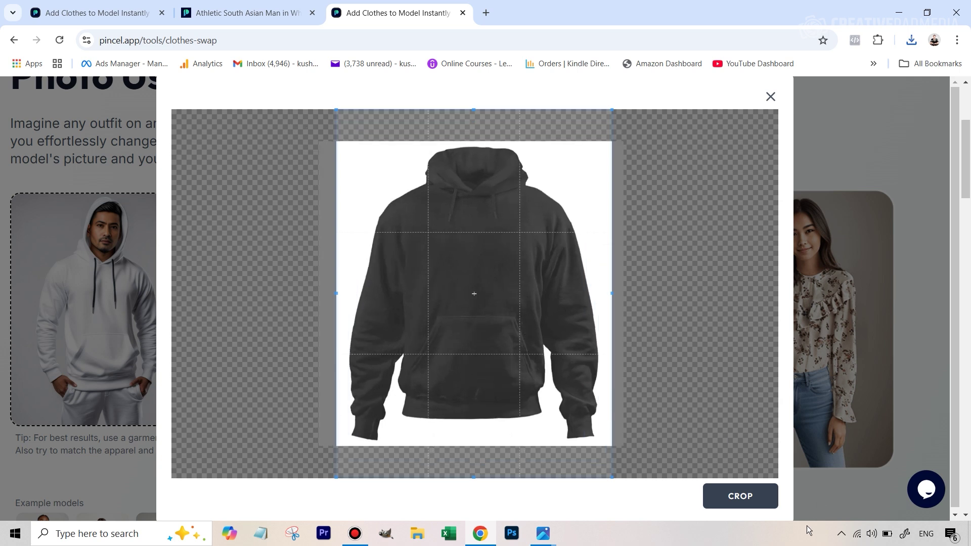
left_click_drag(473, 110, 477, 131)
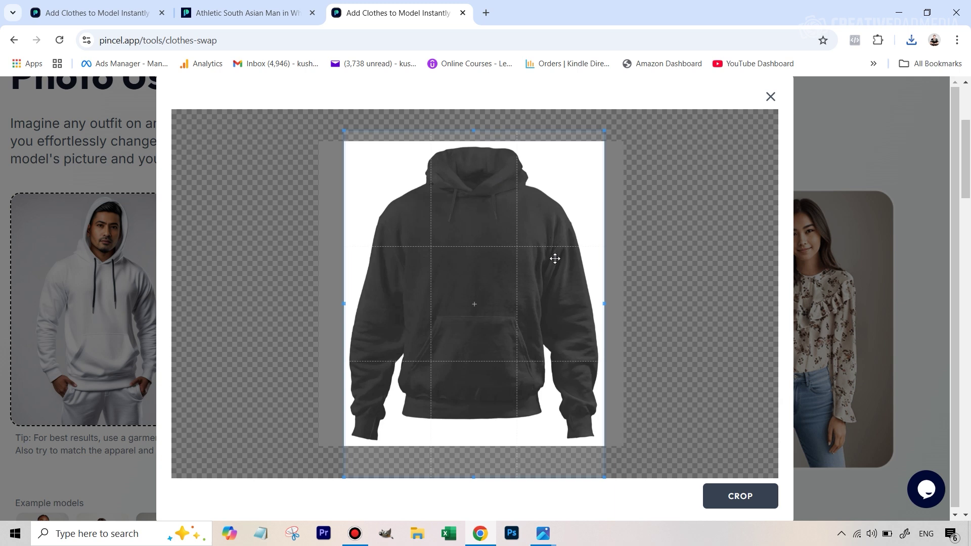
left_click(735, 494)
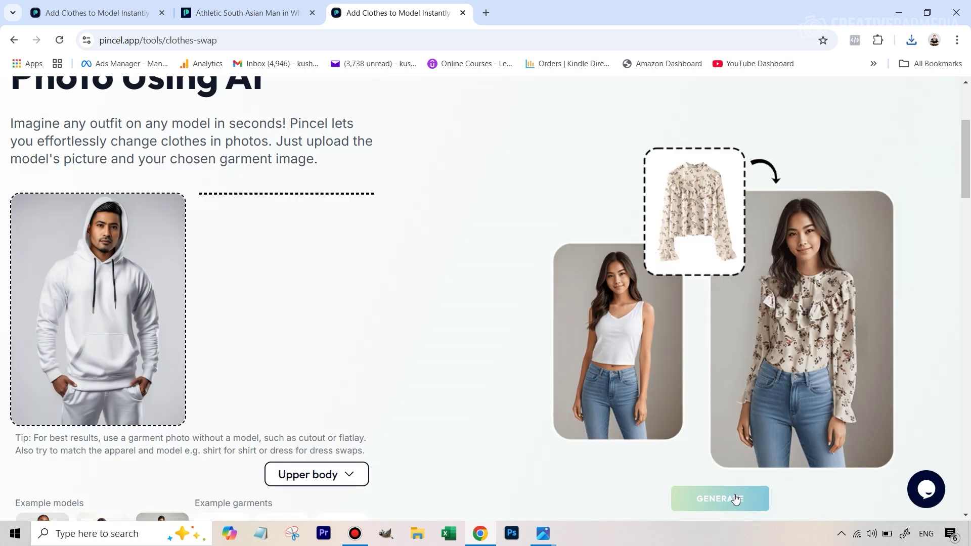
scroll(443, 414, "down", 2)
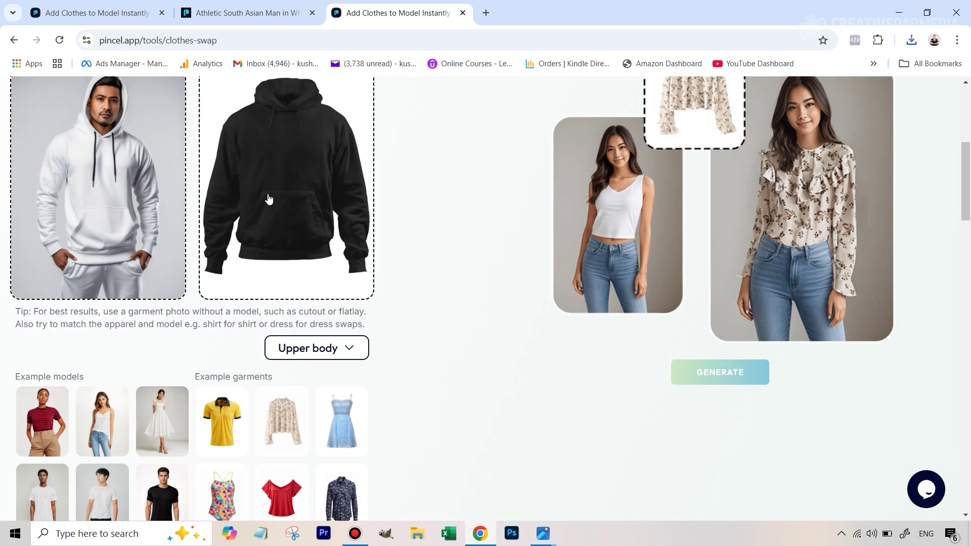
left_click(722, 386)
- Examine the generated clothes swap, comparing the hood, drawstrings, sleeves and pocket with the model and garment images
scroll(864, 441, "up", 2)
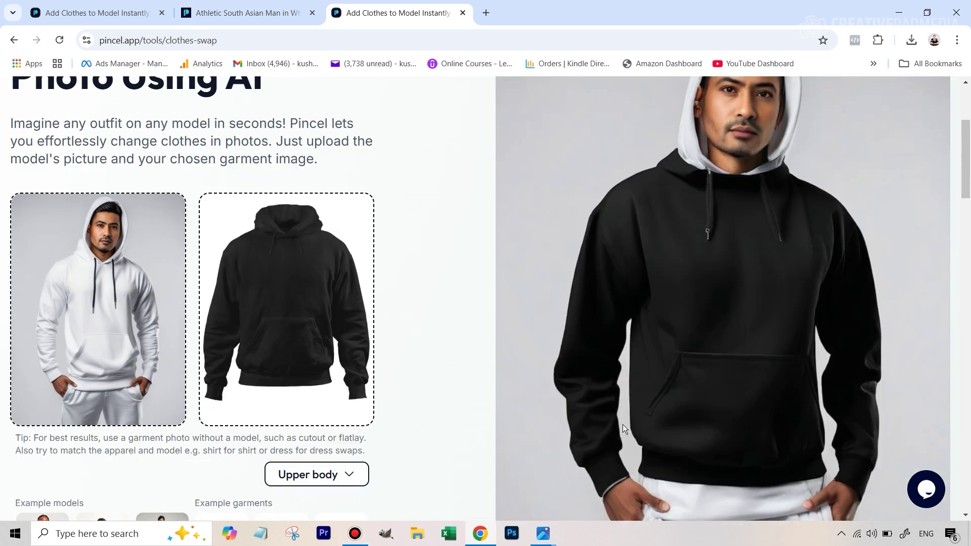
scroll(753, 299, "up", 1)
scroll(753, 299, "down", 2)
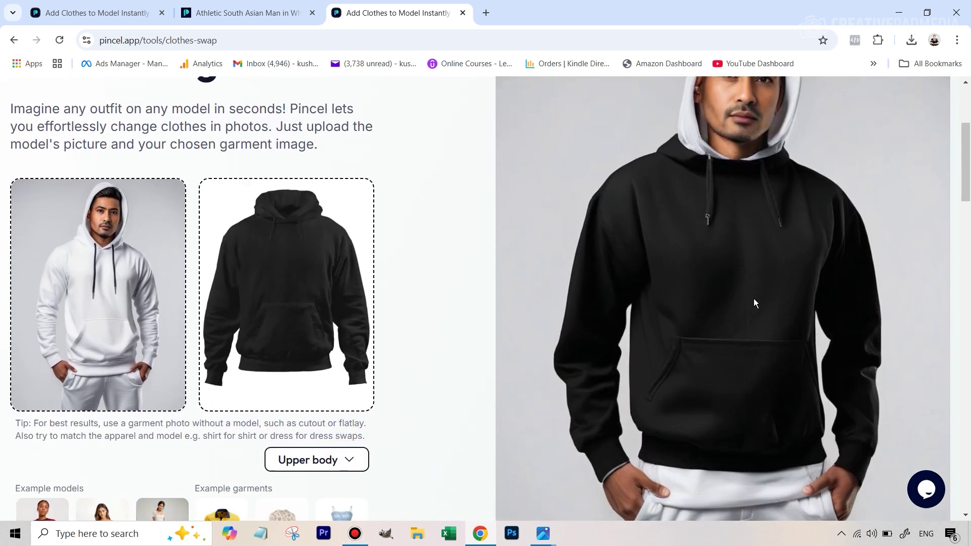
scroll(756, 334, "up", 3)
scroll(756, 334, "down", 2)
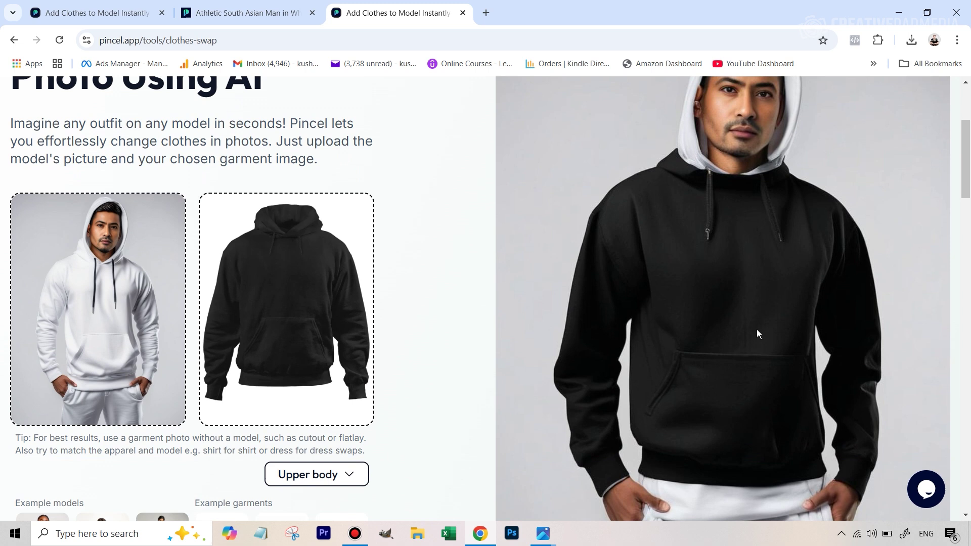
scroll(292, 200, "up", 1)
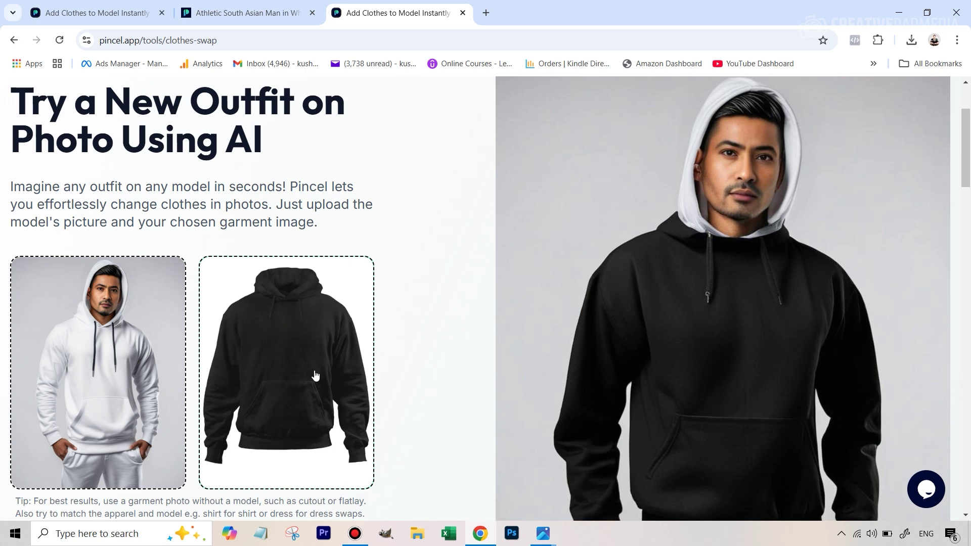
scroll(347, 379, "down", 1)
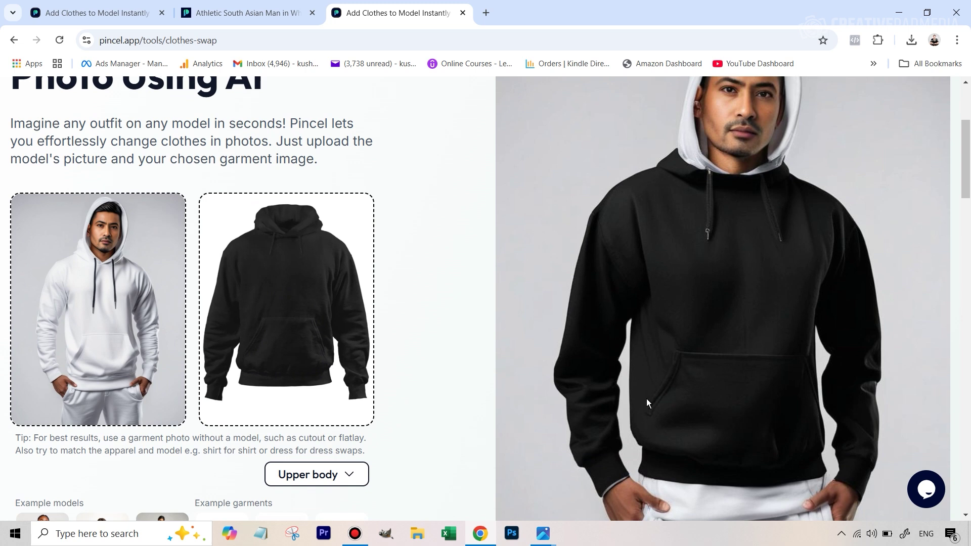
scroll(759, 224, "up", 1)
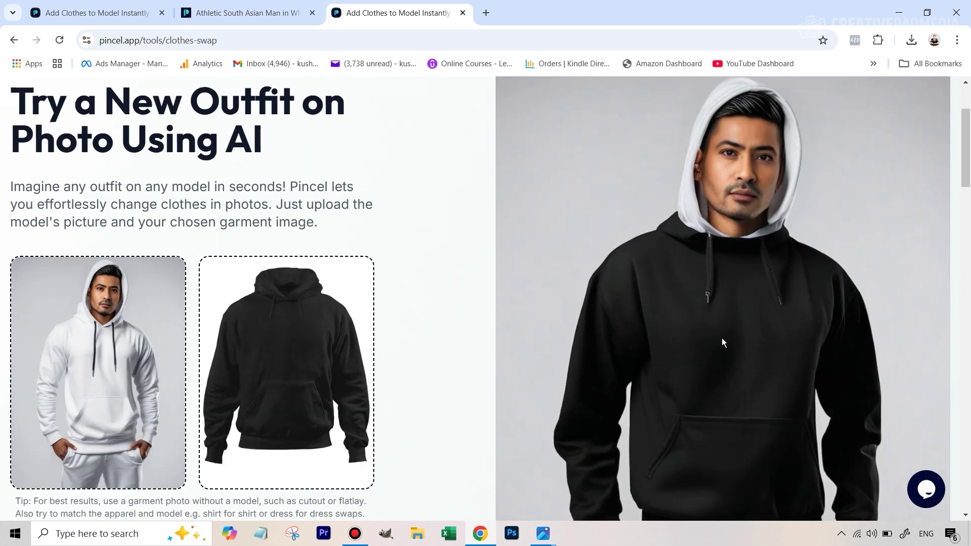
scroll(748, 333, "up", 1)
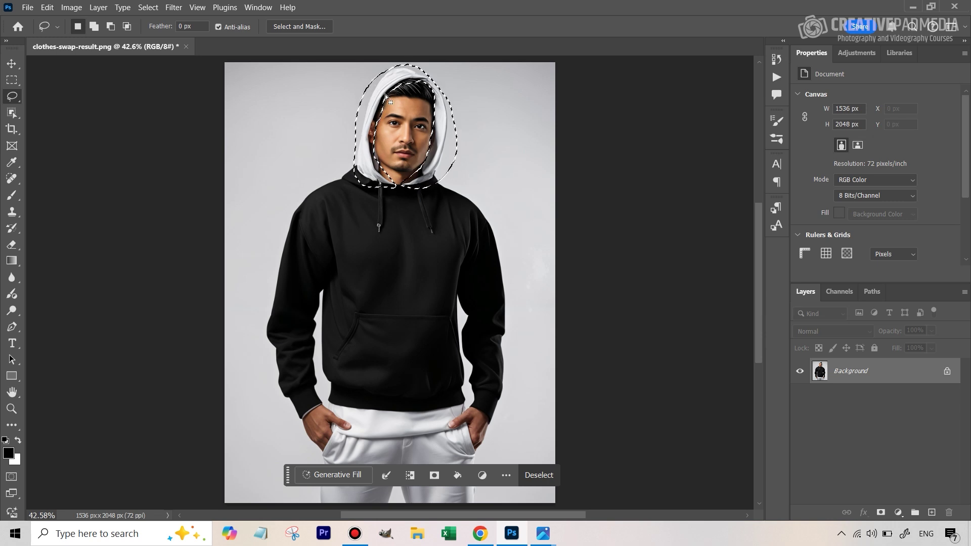
- Switch to Photoshop and run Generative Fill on the selected white hood of the swap result with the prompt "change color to black"
left_click(335, 478)
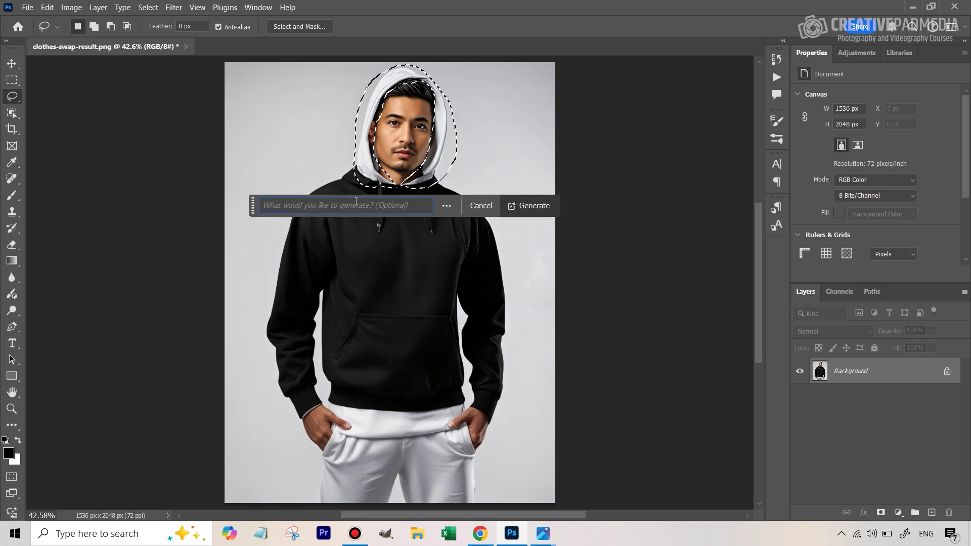
type("change color to black")
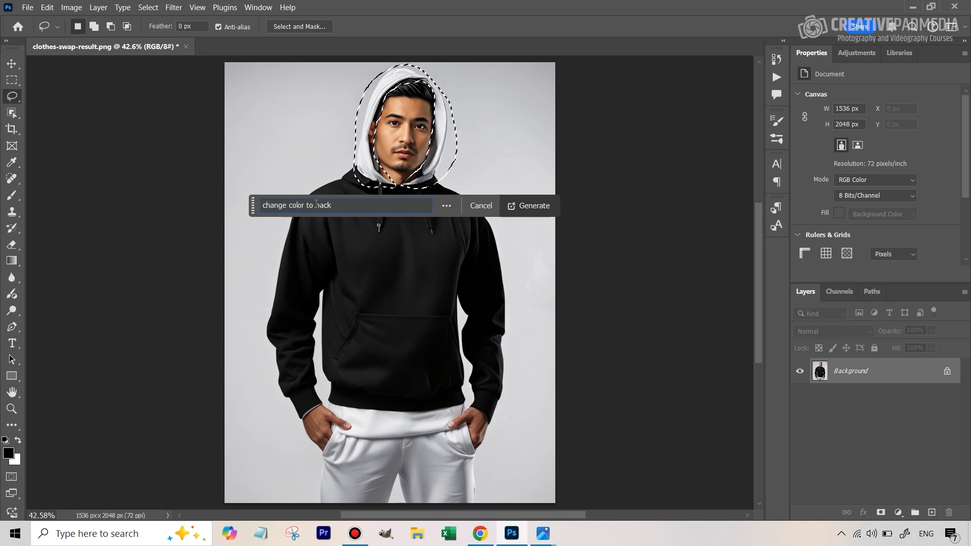
left_click(526, 207)
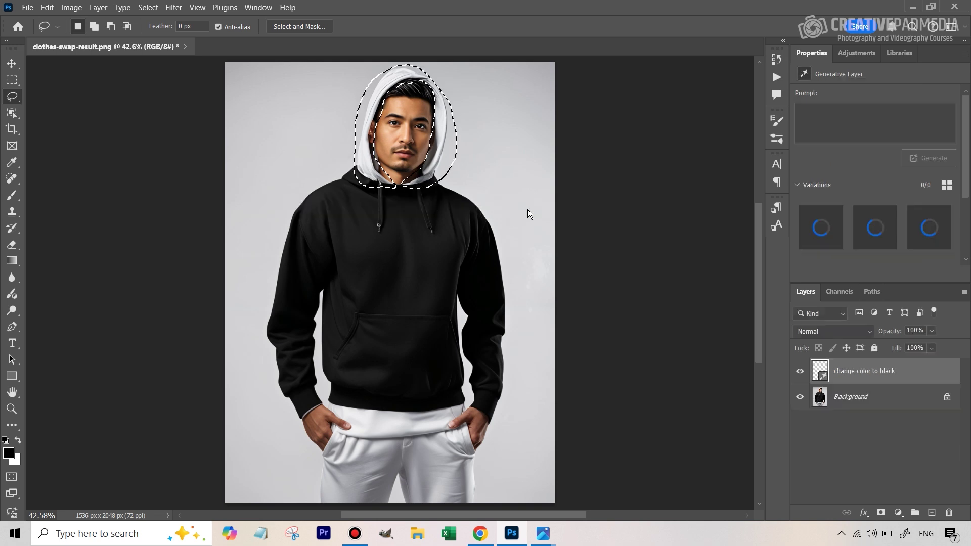
- Choose the third hood variation and generate similar variations, repeating this from the third variation of the new set
left_click(929, 241)
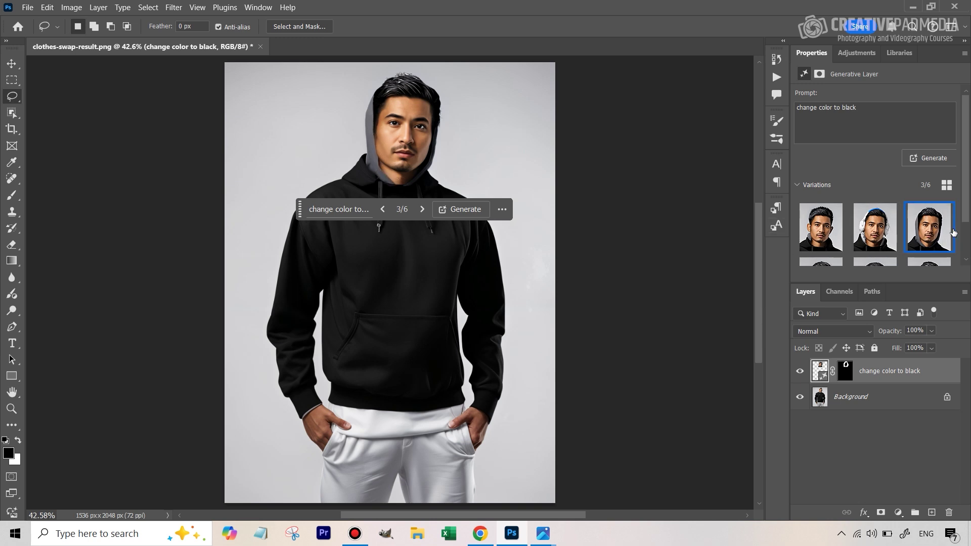
mouse_move(940, 218)
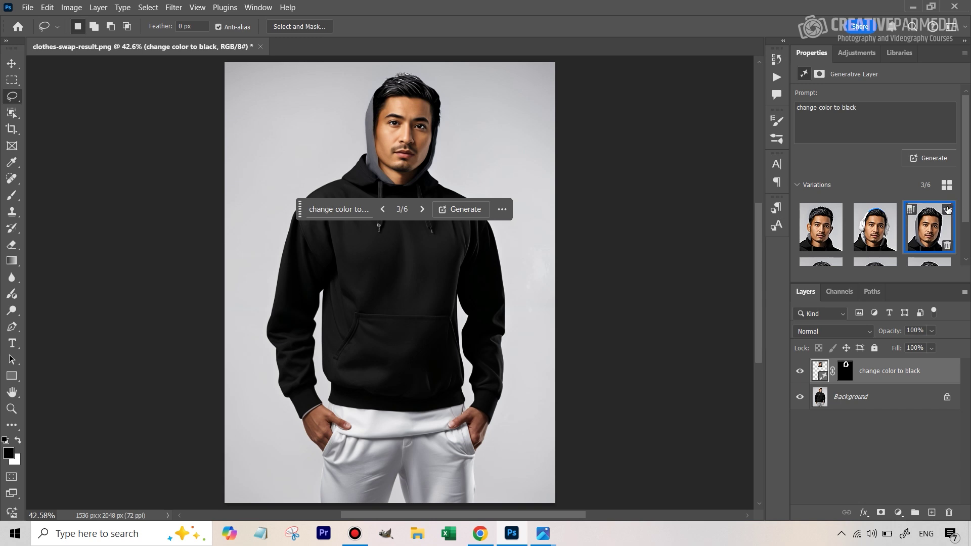
left_click(947, 210)
left_click(925, 217)
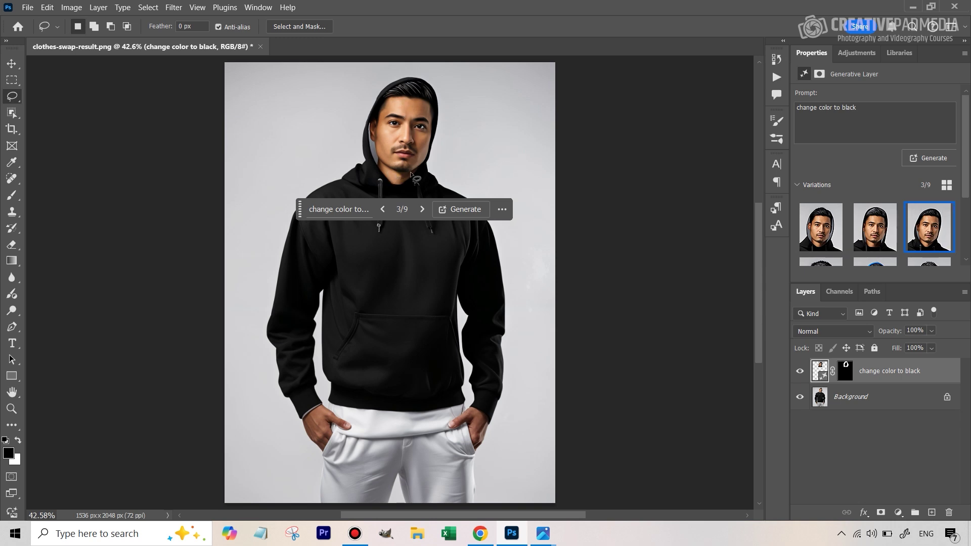
left_click(948, 213)
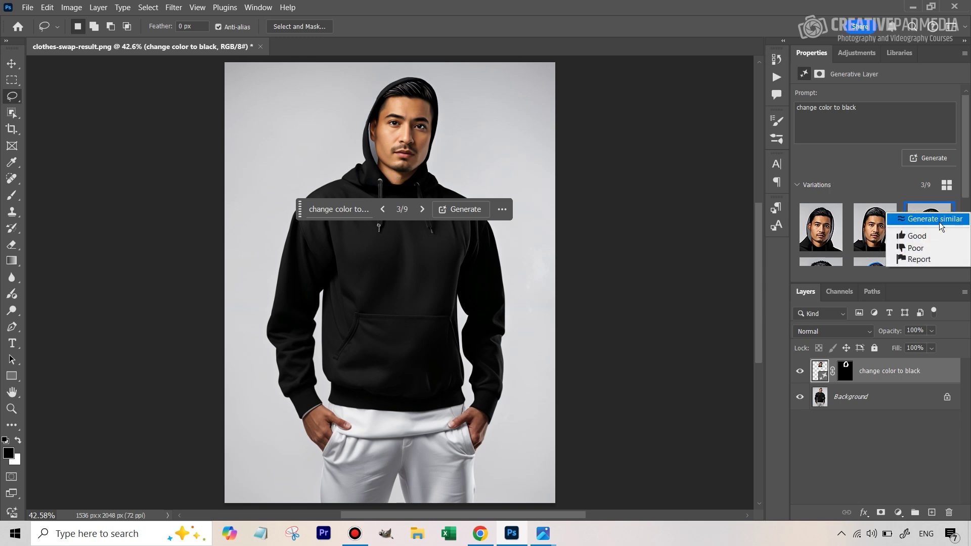
left_click(940, 221)
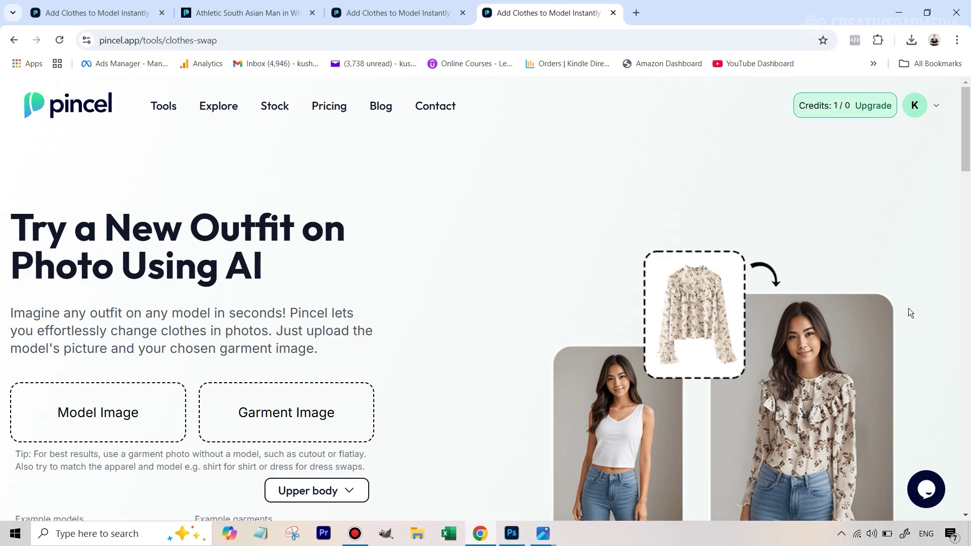
scroll(908, 308, "down", 1)
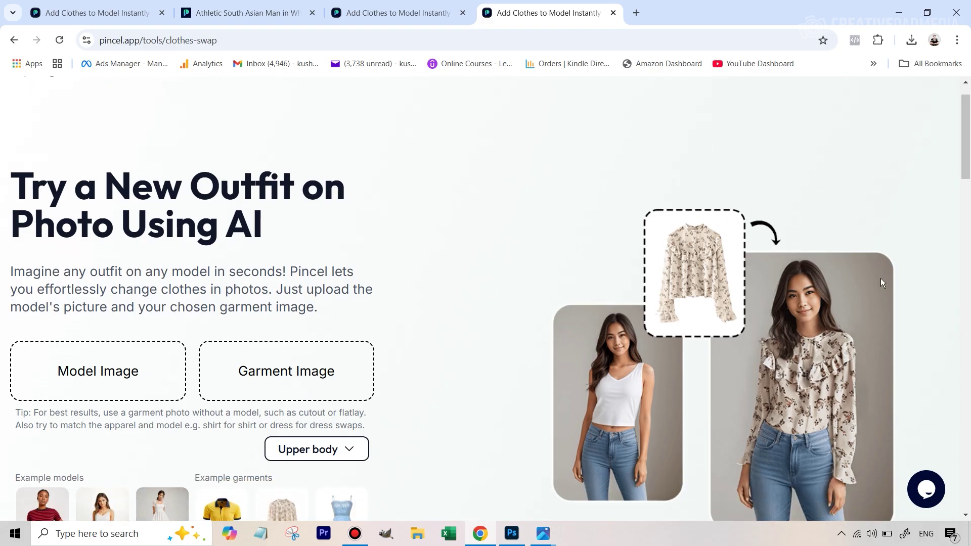